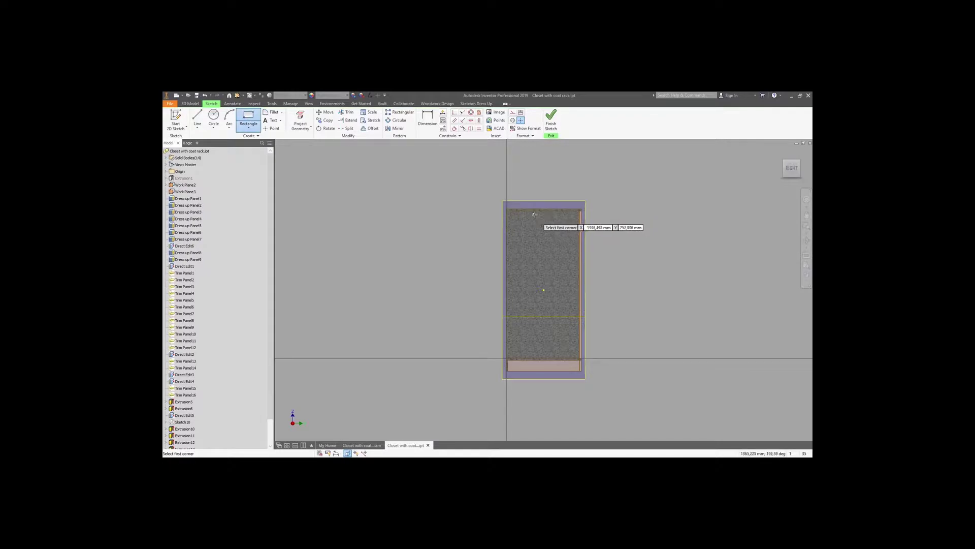
Sketch a rectangle about 66 mm wide and 125 mm high near the upper edge of the side panel.
{"action": "left_click", "coordinate": [535, 214]}
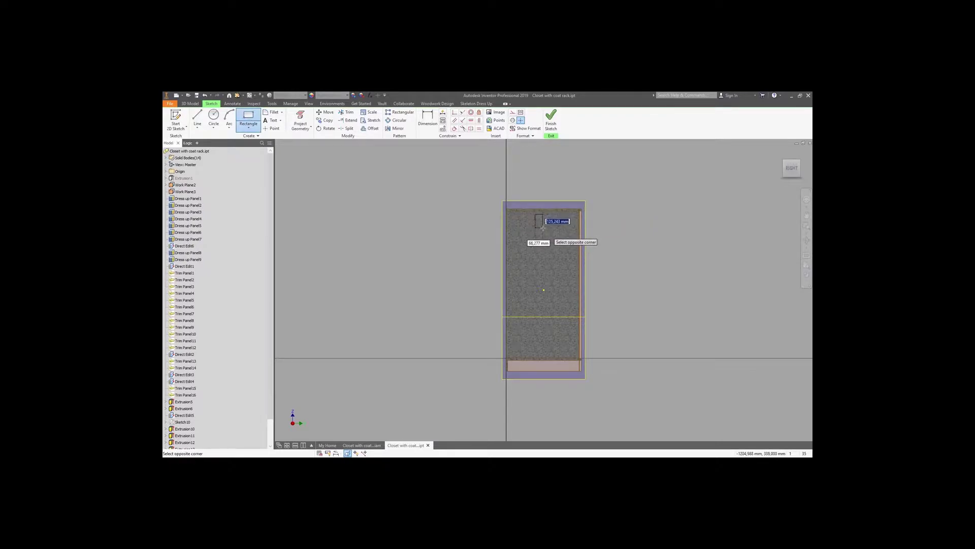
{"action": "left_click", "coordinate": [543, 228]}
{"action": "right_click", "coordinate": [551, 229]}
{"action": "left_click", "coordinate": [577, 229]}
{"action": "scroll", "coordinate": [576, 229], "scroll_direction": "down", "scroll_amount": 6}
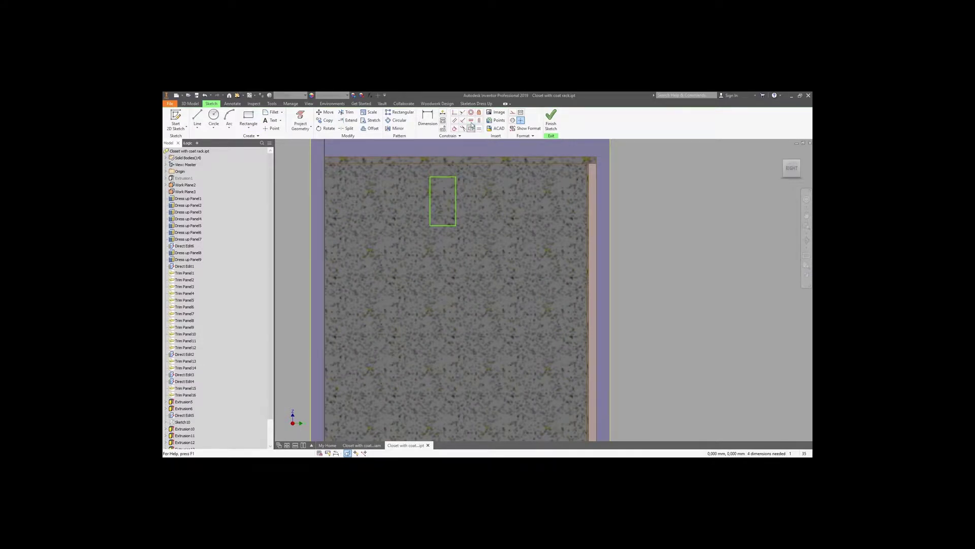
Align the midpoint of the rectangle's top edge vertically with the midpoint of the panel's upper edge.
{"action": "left_click", "coordinate": [442, 177]}
{"action": "left_click", "coordinate": [457, 165]}
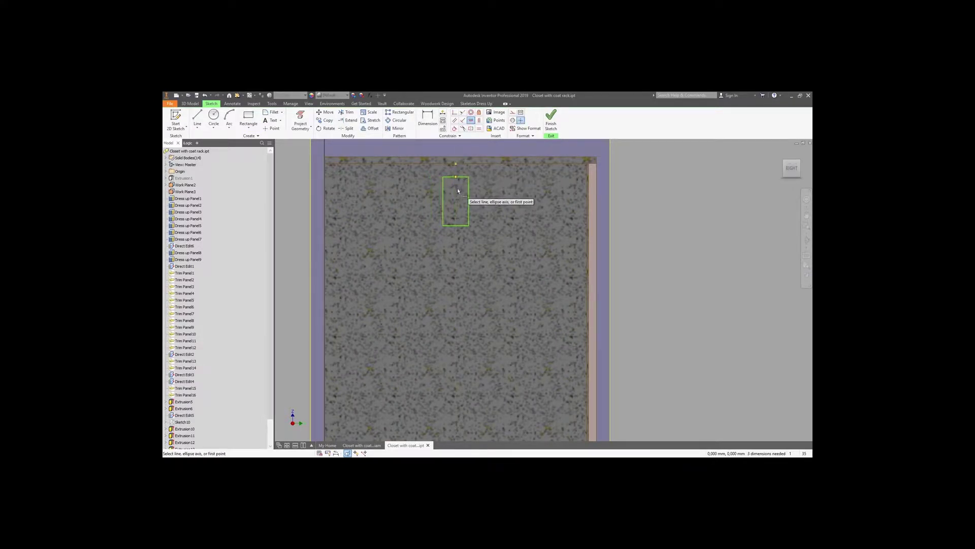
{"action": "right_click", "coordinate": [457, 176]}
{"action": "left_click", "coordinate": [460, 169]}
Set the distance between the panel's upper edge and the rectangle's top edge to 50 mm.
{"action": "key", "text": "d"}
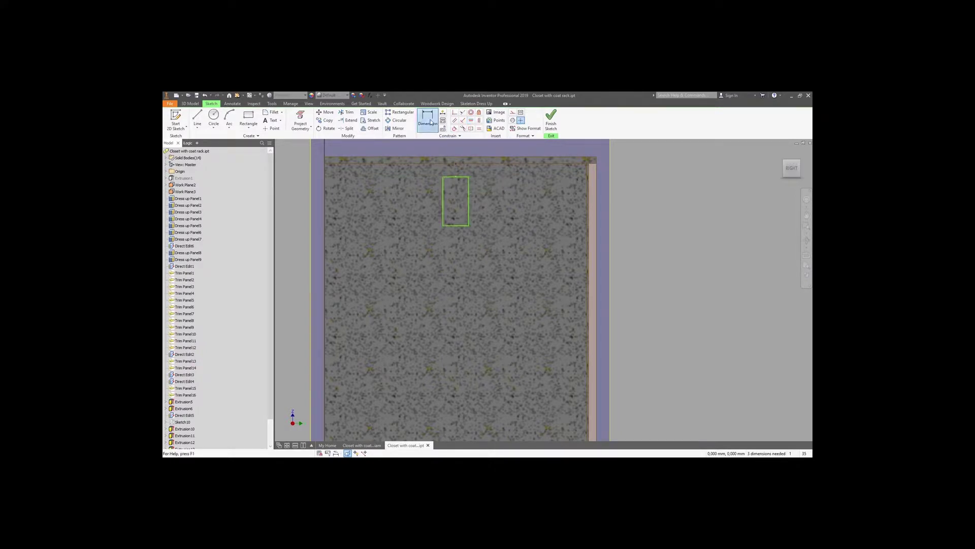
{"action": "left_click", "coordinate": [462, 165]}
{"action": "left_click", "coordinate": [463, 152]}
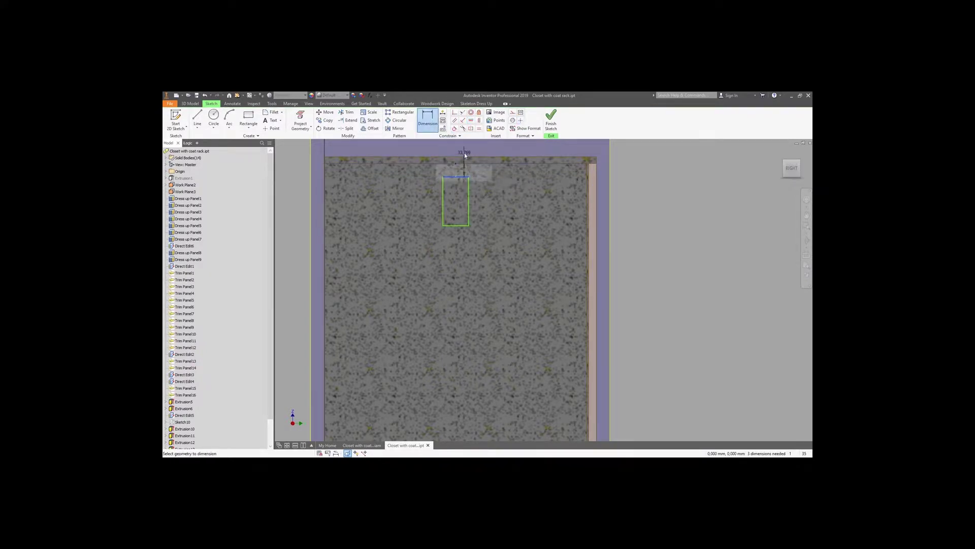
{"action": "type", "text": "50"}
{"action": "key", "text": "Return"}
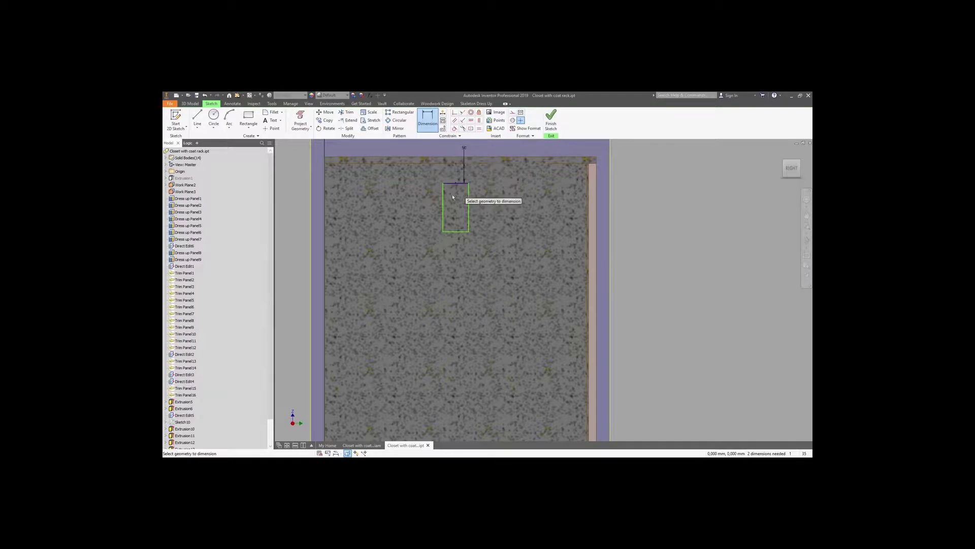
Set the rectangle's height to 30 mm.
{"action": "left_click", "coordinate": [455, 232]}
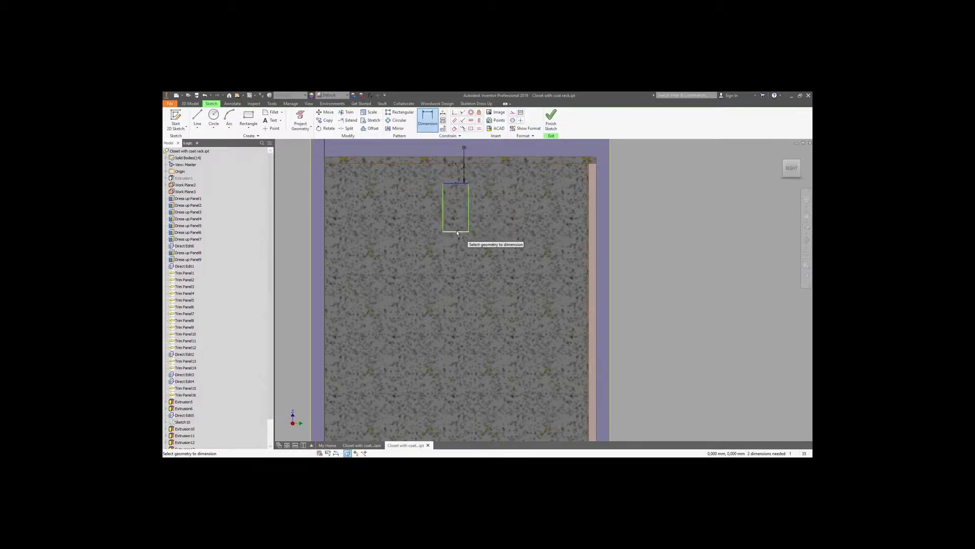
{"action": "left_click", "coordinate": [480, 208]}
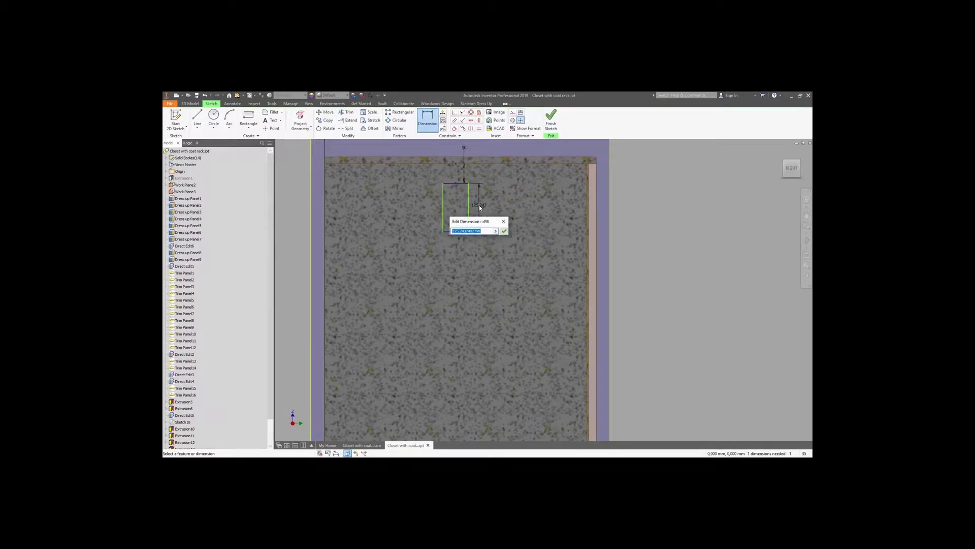
{"action": "type", "text": "30"}
{"action": "key", "text": "Return"}
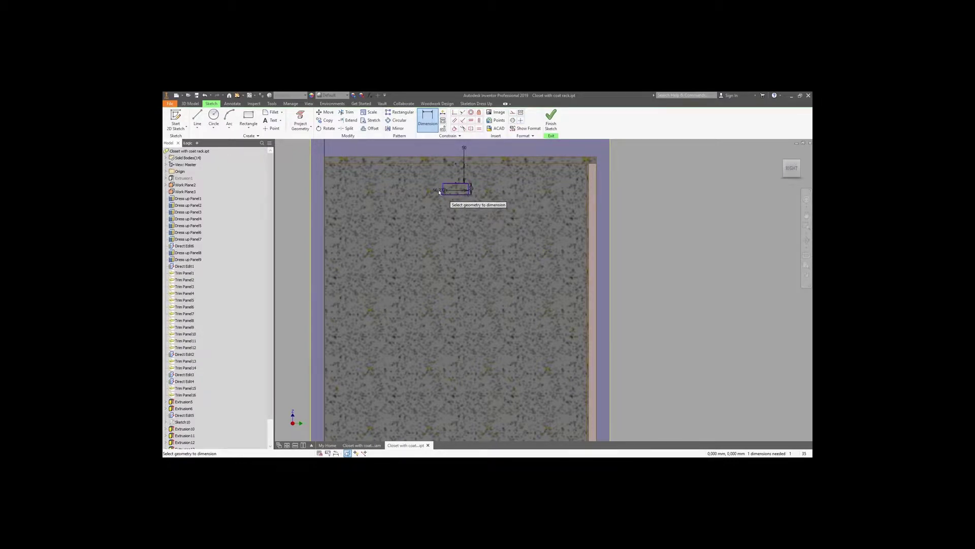
Dimension the rectangle's width and finish the sketch.
{"action": "left_click", "coordinate": [454, 176]}
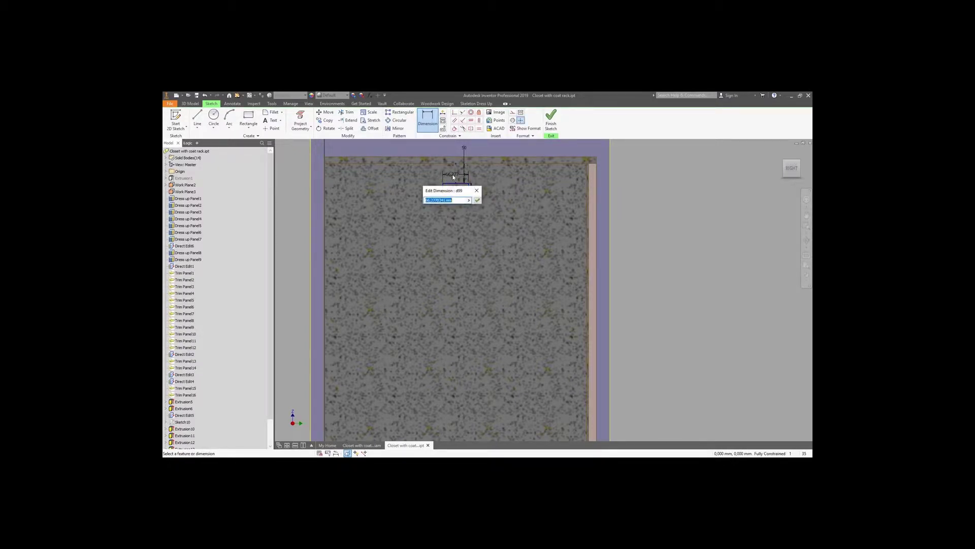
{"action": "key", "text": "Return"}
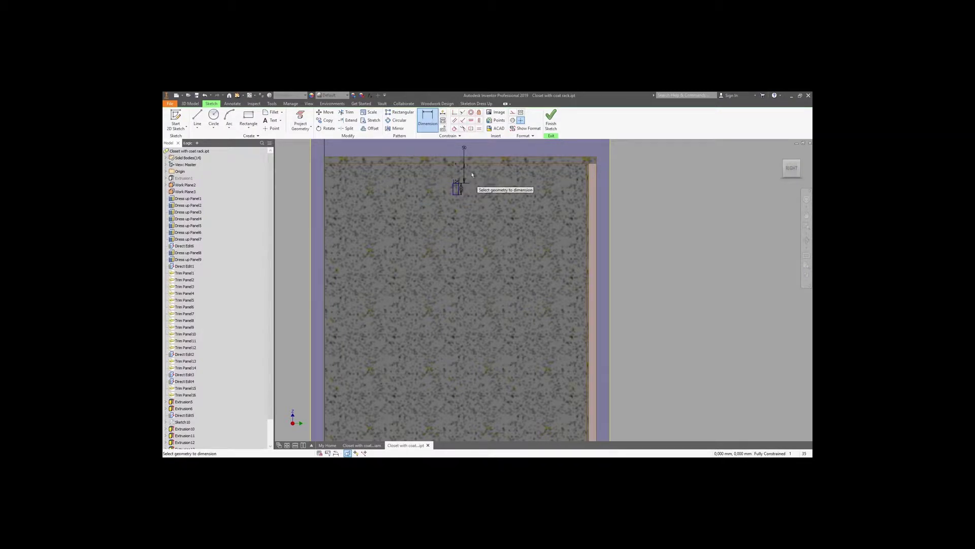
{"action": "left_click", "coordinate": [553, 121]}
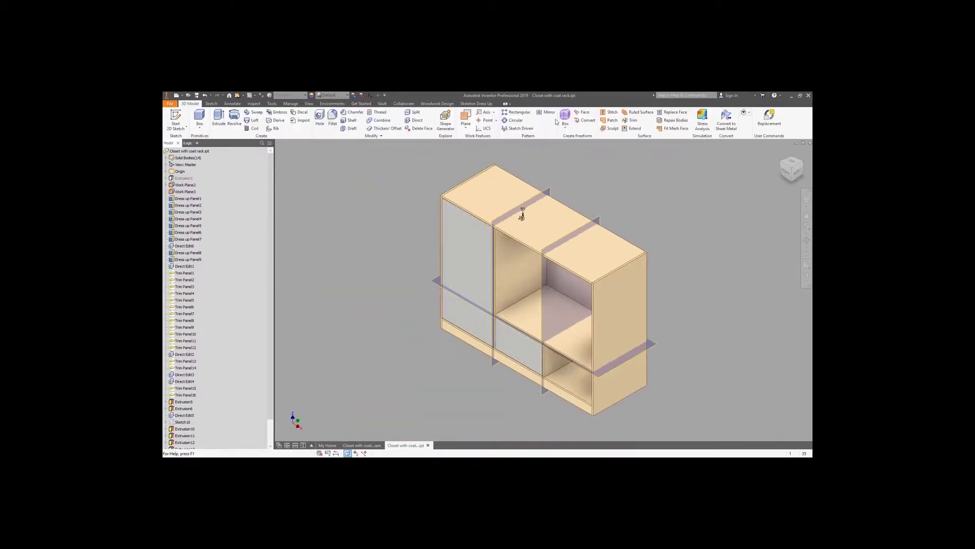
Extrude the rectangle as a new solid up to the inner face of the closet's right side panel.
{"action": "left_click", "coordinate": [219, 118]}
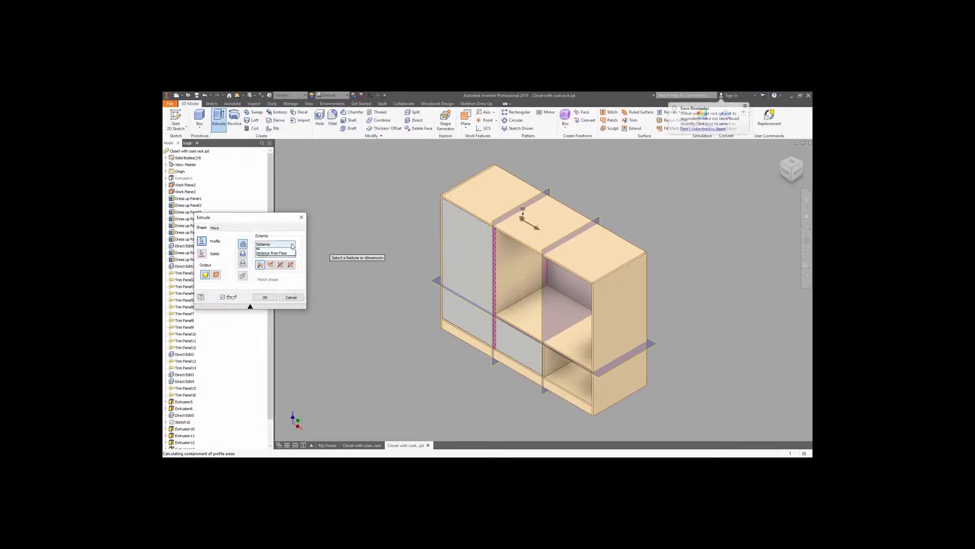
{"action": "left_click", "coordinate": [275, 244]}
{"action": "left_click", "coordinate": [273, 262]}
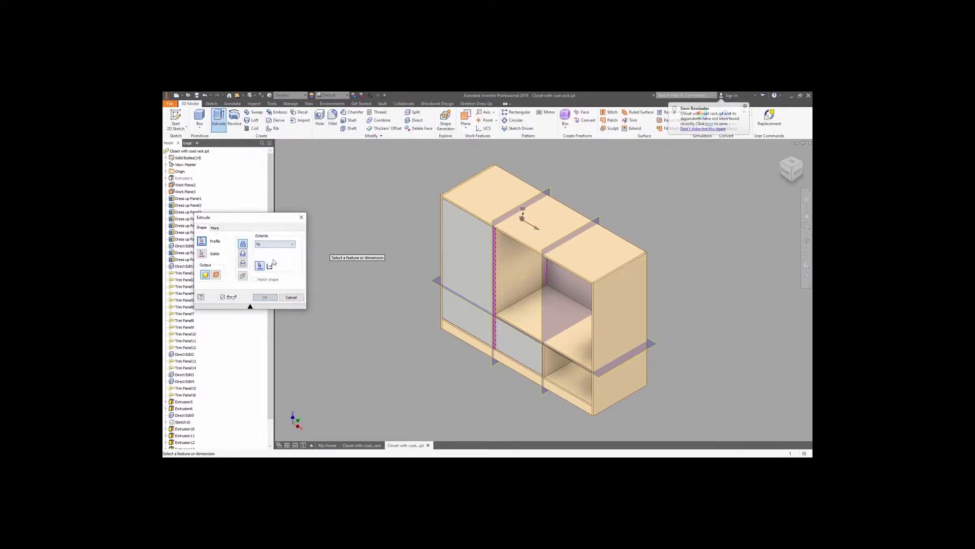
{"action": "left_click", "coordinate": [780, 162]}
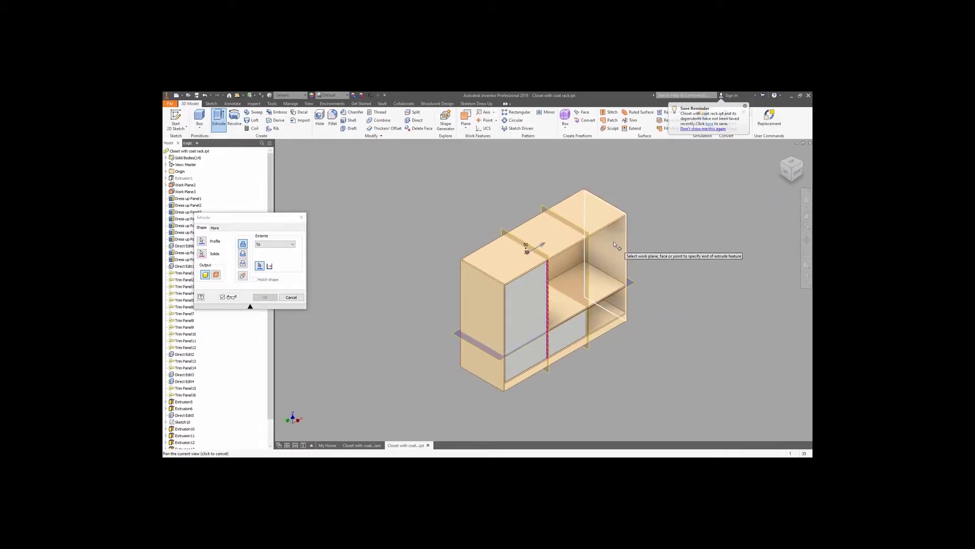
{"action": "left_click", "coordinate": [626, 254]}
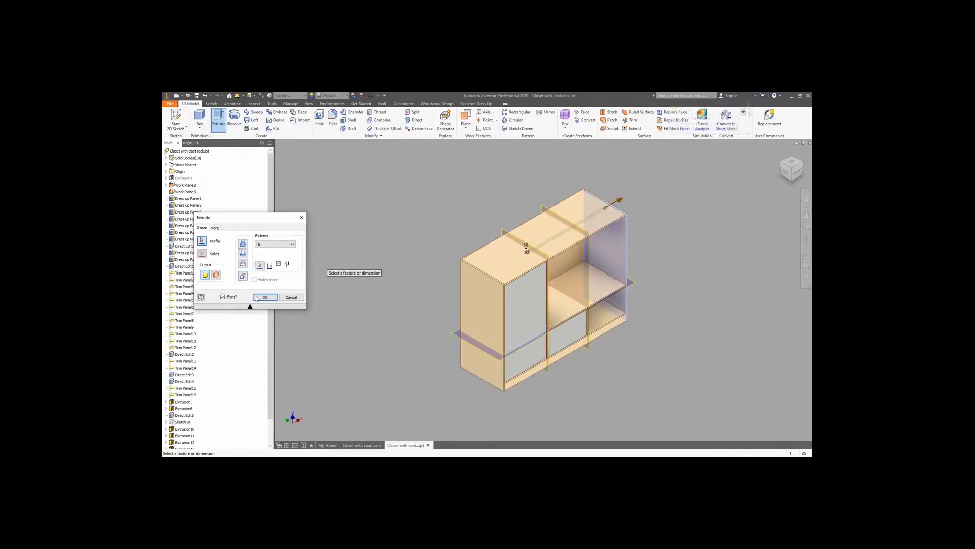
{"action": "left_click", "coordinate": [263, 298]}
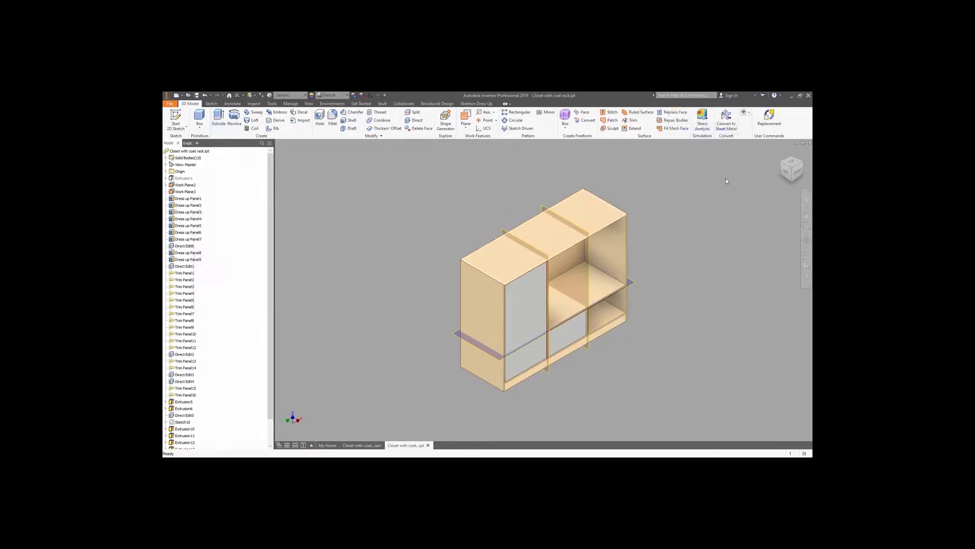
Rename the new solid body of the rack as Rack_conception.
{"action": "left_click", "coordinate": [781, 154]}
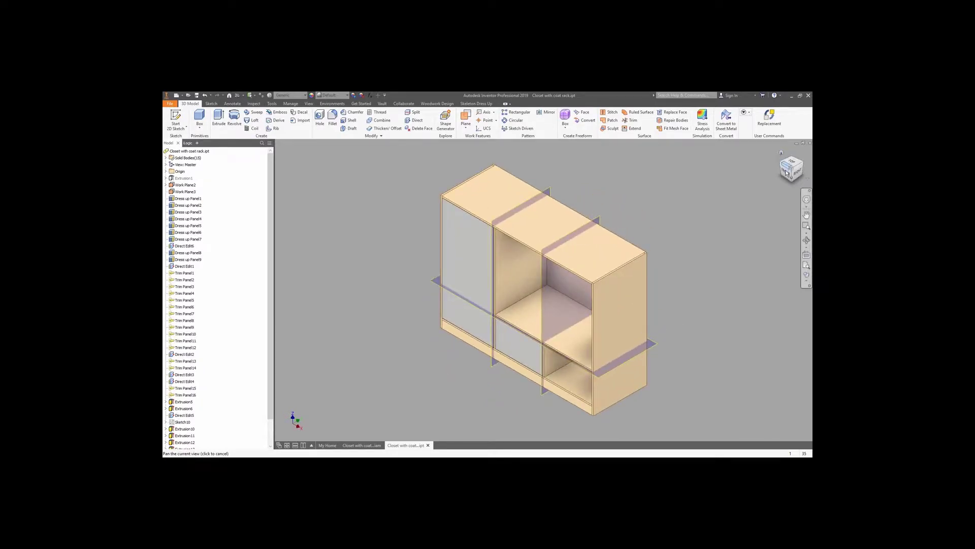
{"action": "left_click", "coordinate": [786, 174]}
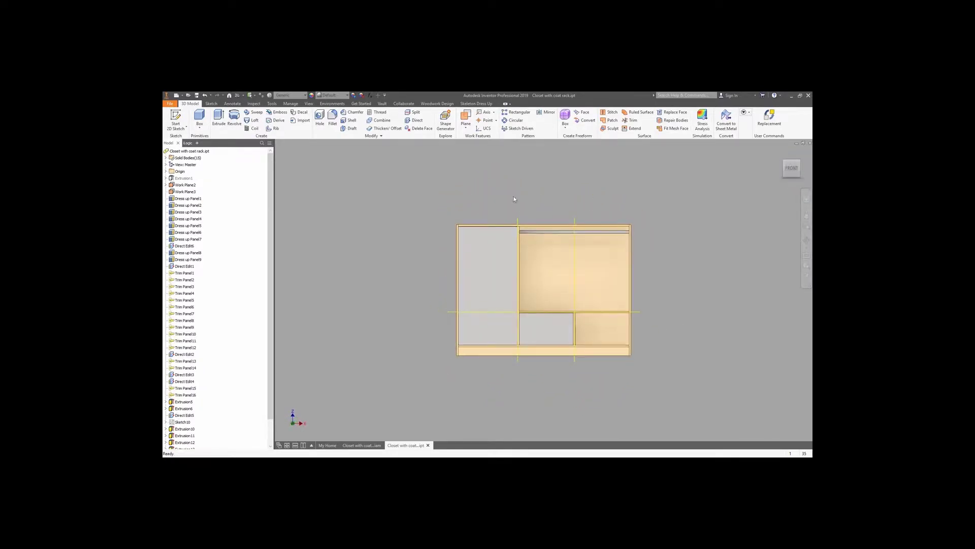
{"action": "left_click", "coordinate": [166, 158]}
{"action": "left_click", "coordinate": [187, 259]}
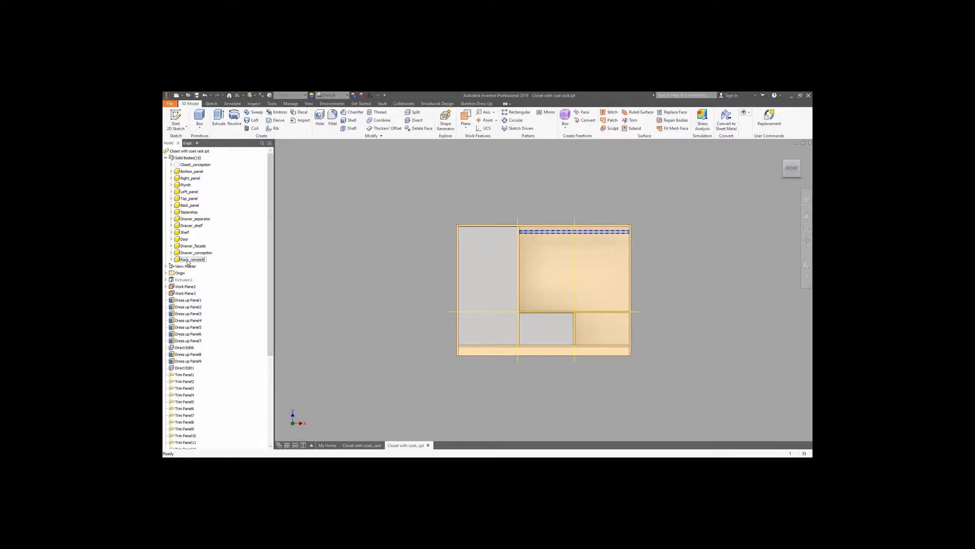
{"action": "left_click", "coordinate": [188, 259]}
Make a component from the Rack_conception body, inserting it into the existing assembly Closet with coat rack.iam.
{"action": "left_click", "coordinate": [290, 104]}
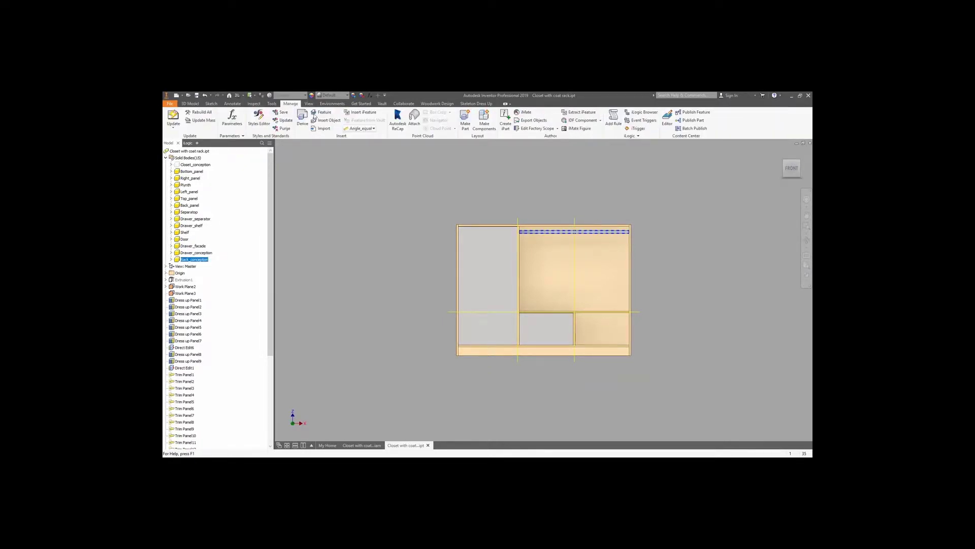
{"action": "left_click", "coordinate": [480, 127]}
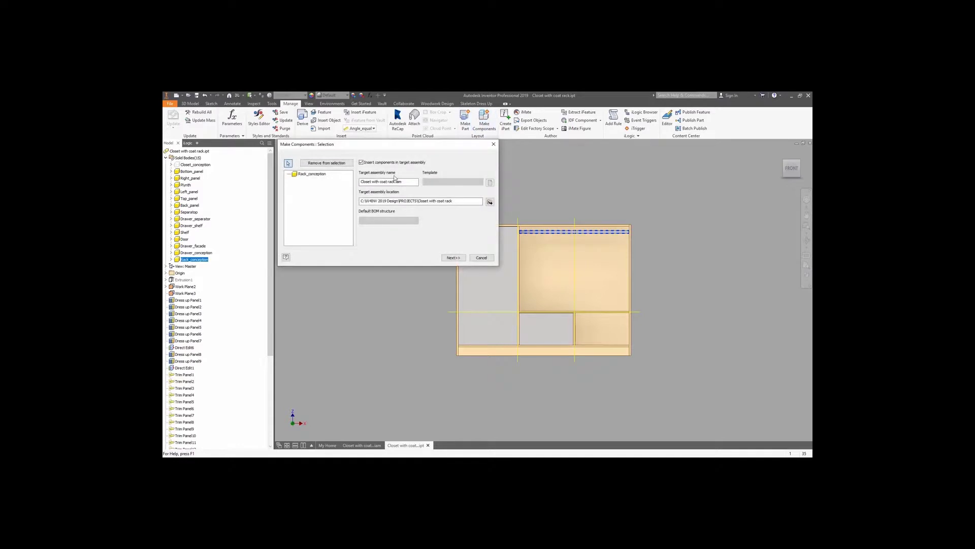
{"action": "left_click", "coordinate": [489, 203]}
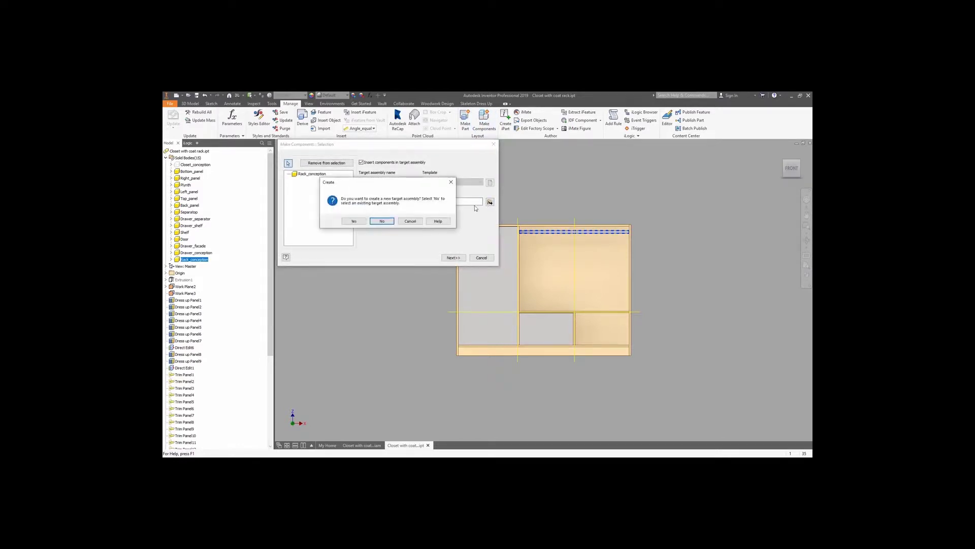
{"action": "left_click", "coordinate": [382, 222]}
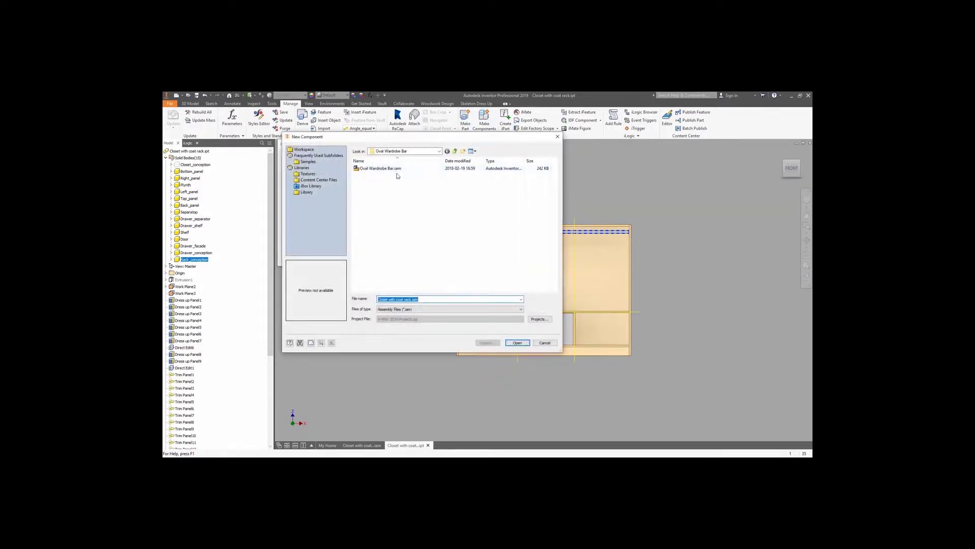
{"action": "left_click", "coordinate": [304, 148]}
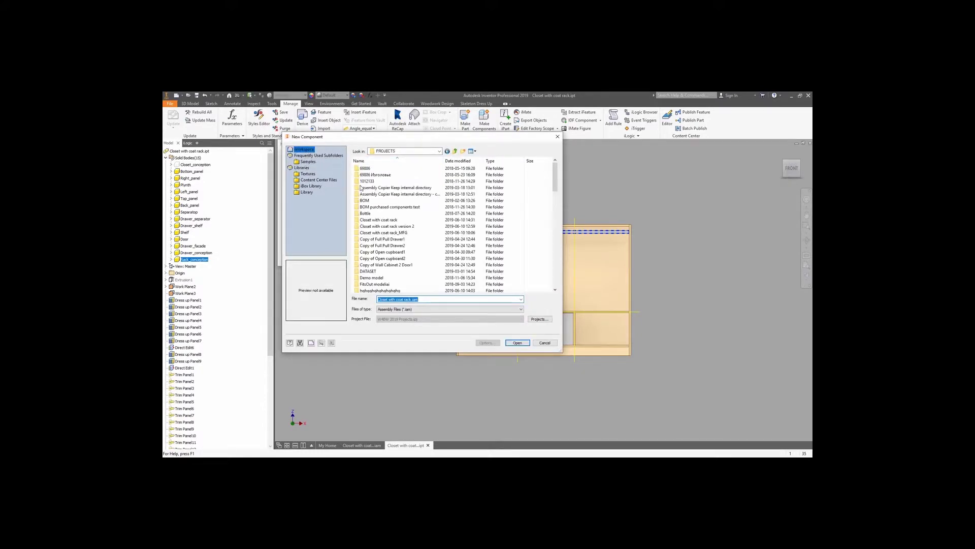
{"action": "double_click", "coordinate": [387, 221]}
{"action": "double_click", "coordinate": [388, 189]}
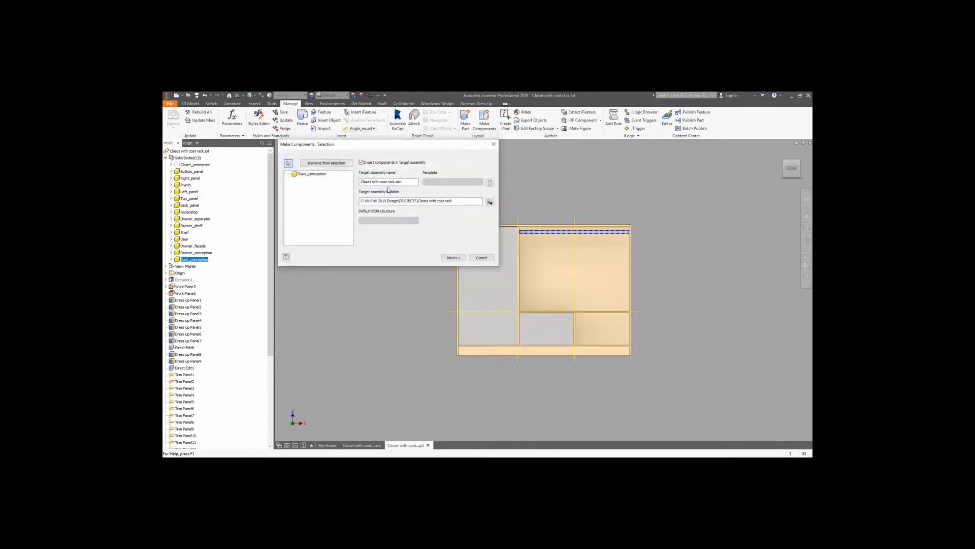
{"action": "left_click", "coordinate": [453, 257]}
{"action": "left_click", "coordinate": [456, 265]}
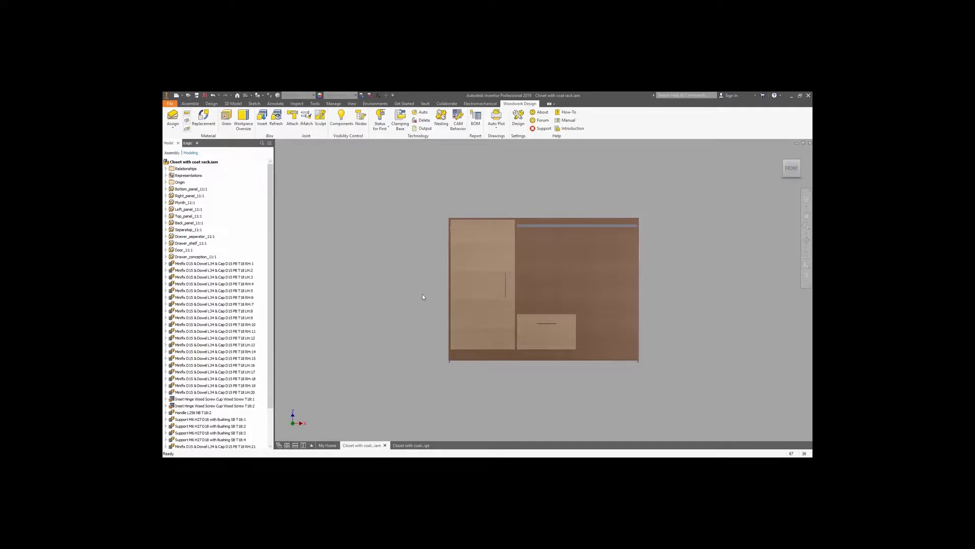
Isolate the Drawer_conception component in the assembly and start an iBox insertion.
{"action": "key", "text": "F6"}
{"action": "right_click", "coordinate": [214, 256]}
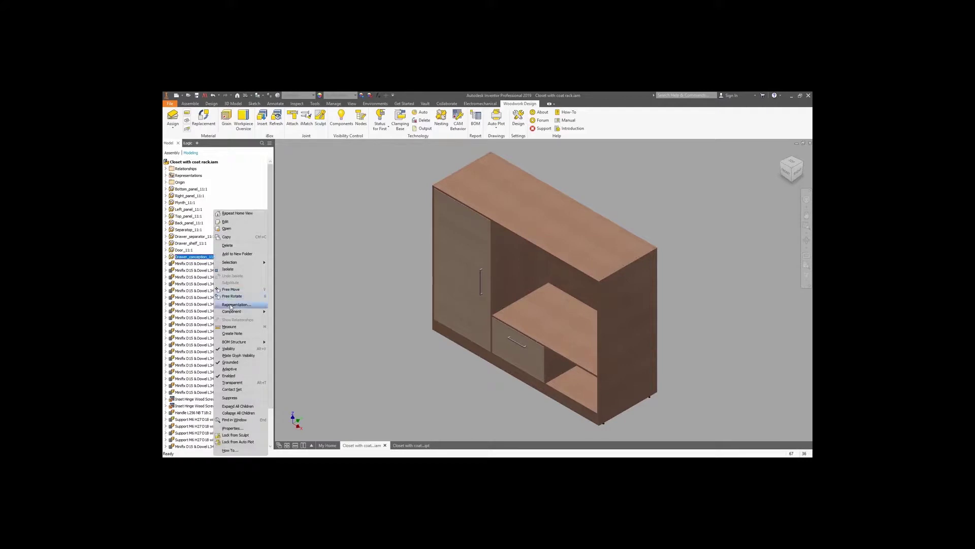
{"action": "left_click", "coordinate": [228, 269]}
{"action": "left_click", "coordinate": [407, 289]}
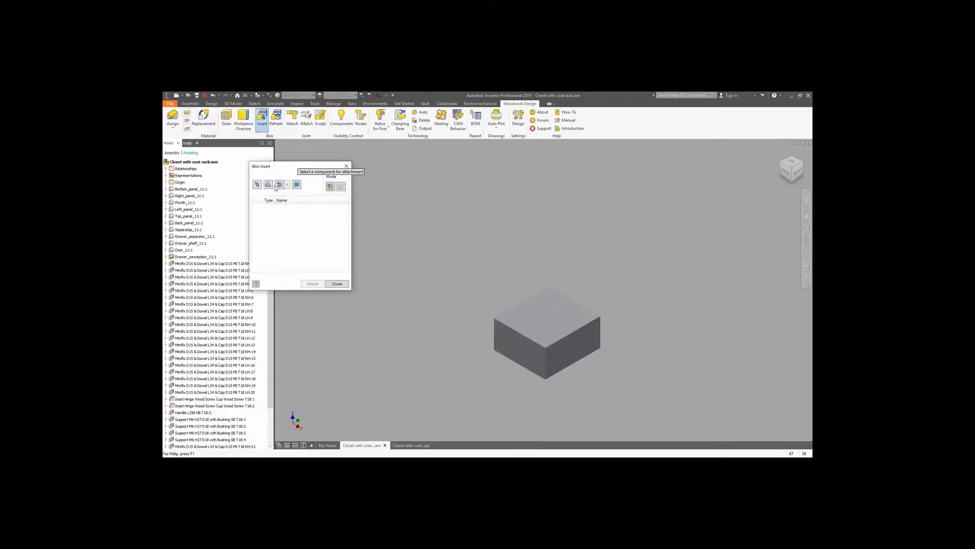
Load a copy of the Full Pull Drawer assembly from the iBox library for insertion.
{"action": "left_click", "coordinate": [268, 185]}
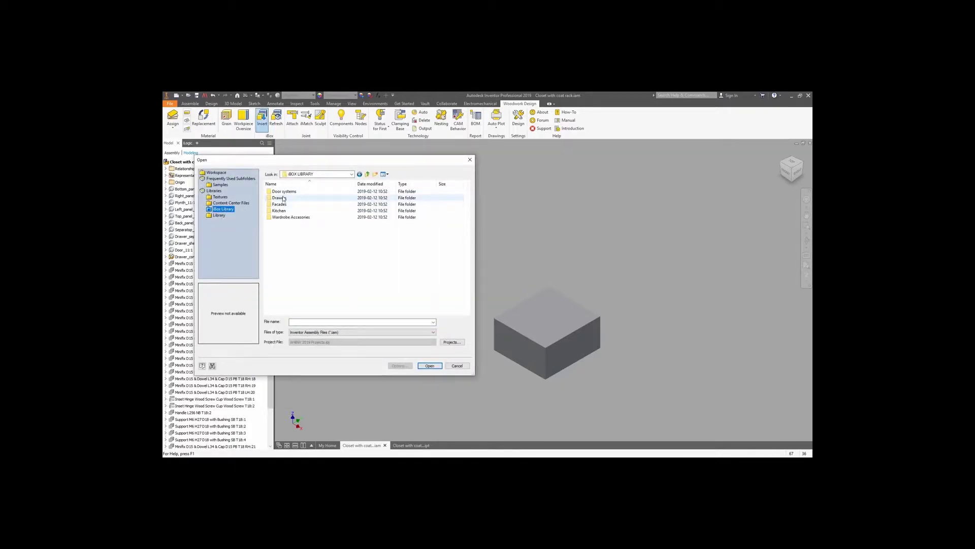
{"action": "double_click", "coordinate": [284, 192]}
{"action": "double_click", "coordinate": [285, 198]}
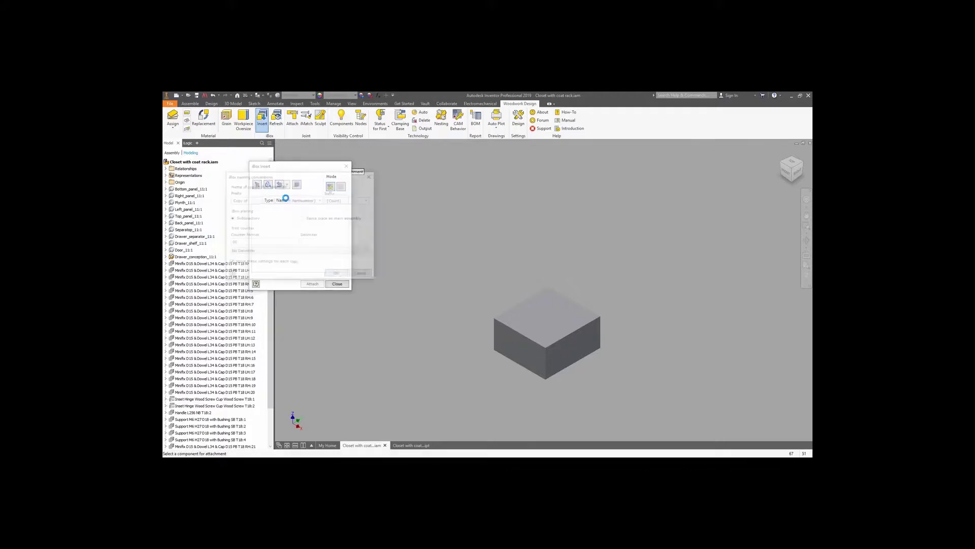
{"action": "left_click", "coordinate": [337, 275]}
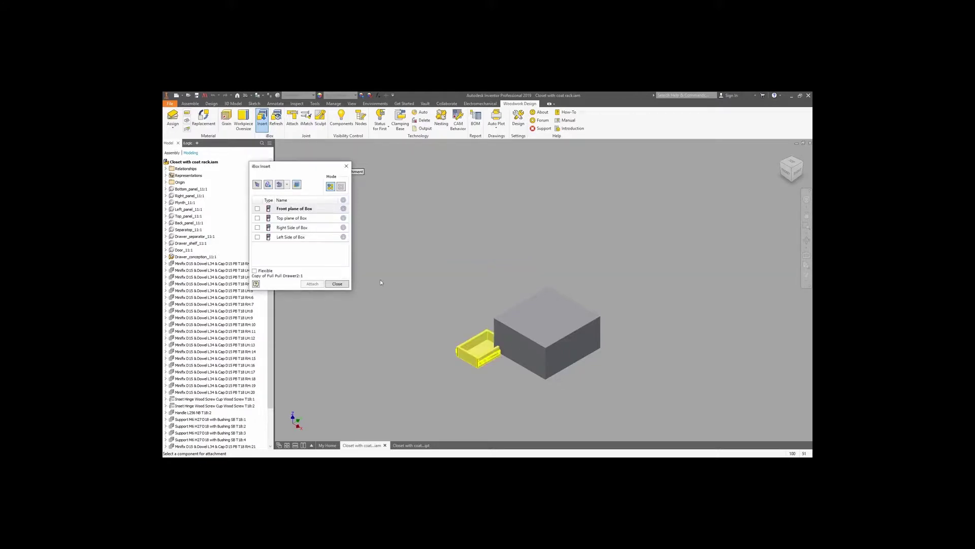
Attach the drawer to the Drawer_conception block by matching its front, top, right and left planes to the block's faces.
{"action": "left_click", "coordinate": [518, 349]}
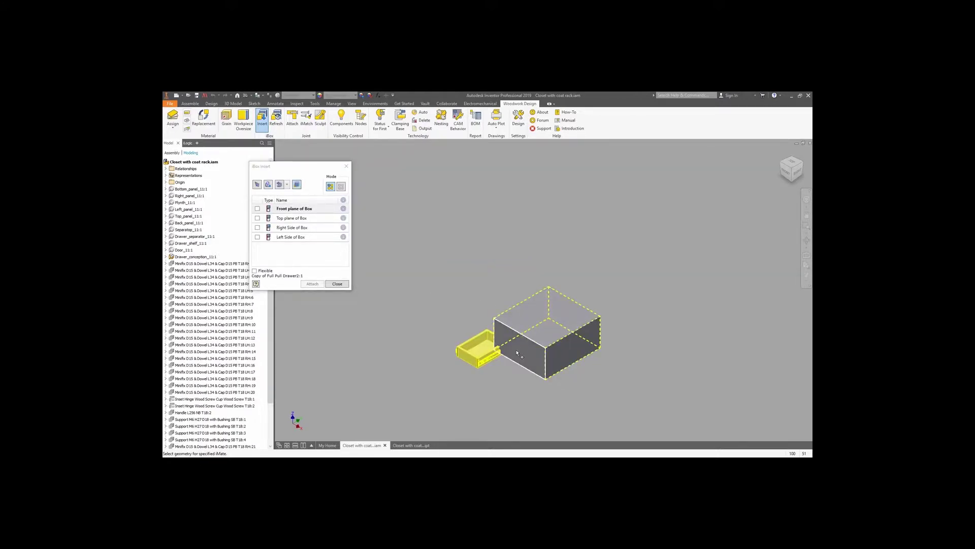
{"action": "left_click", "coordinate": [518, 347]}
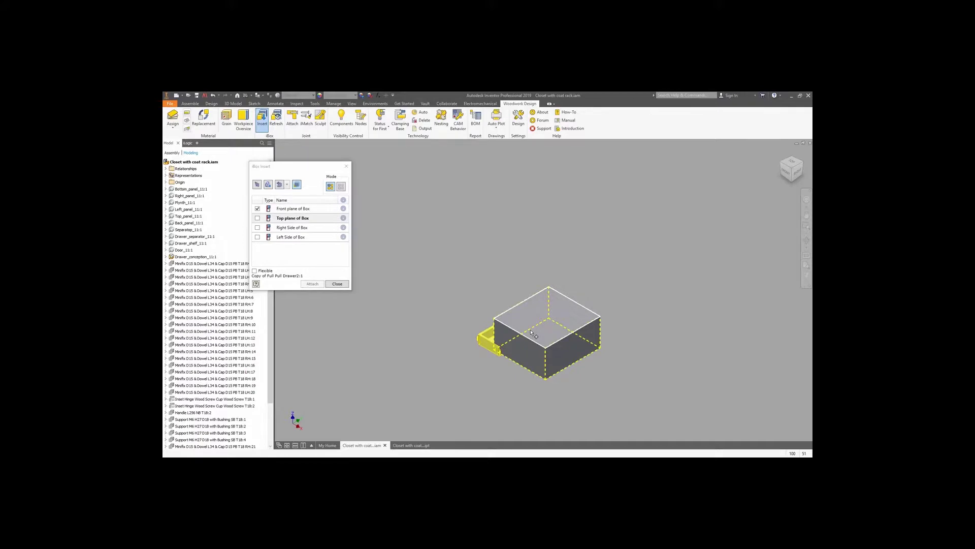
{"action": "left_click", "coordinate": [533, 335]}
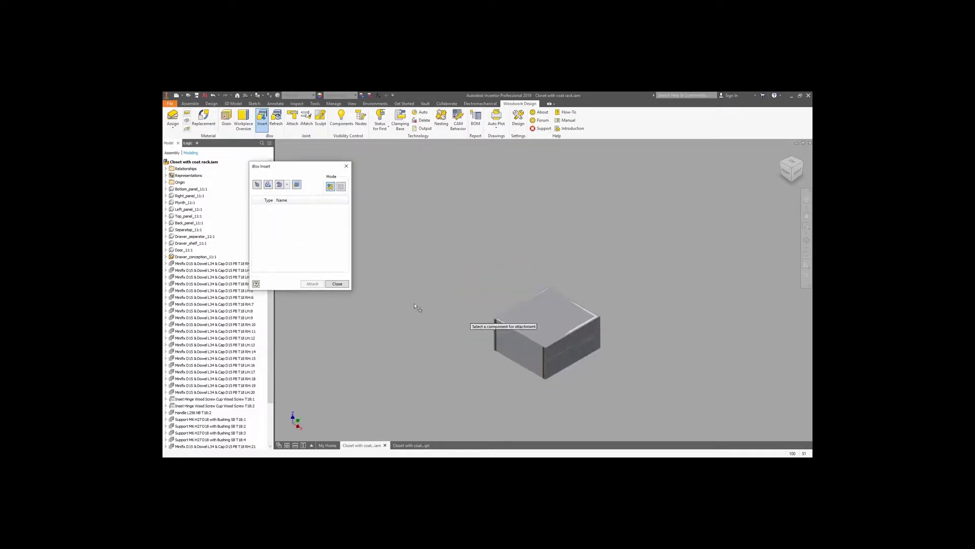
End the drawer insertion and undo the isolation of Drawer_conception to bring back the whole closet.
{"action": "key", "text": "Escape"}
{"action": "right_click", "coordinate": [530, 321]}
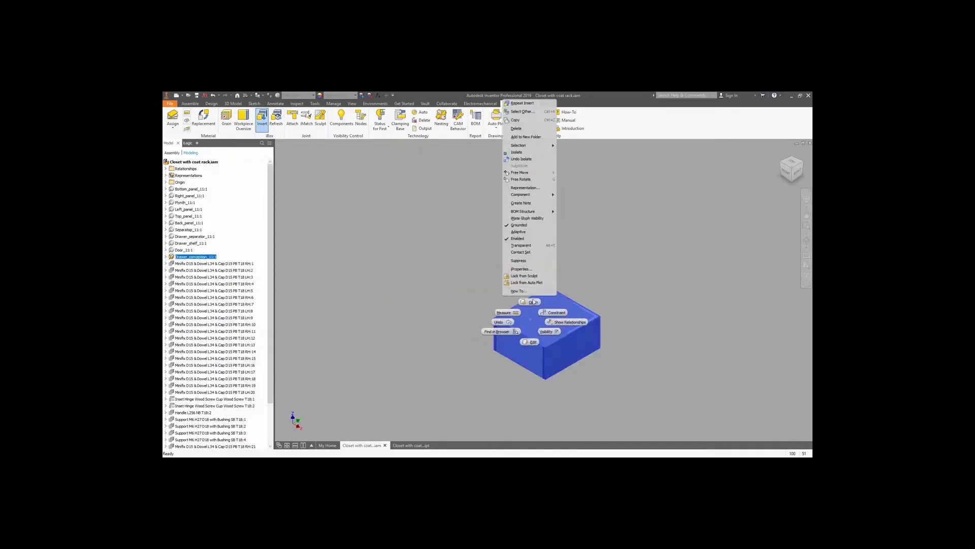
{"action": "left_click", "coordinate": [519, 159]}
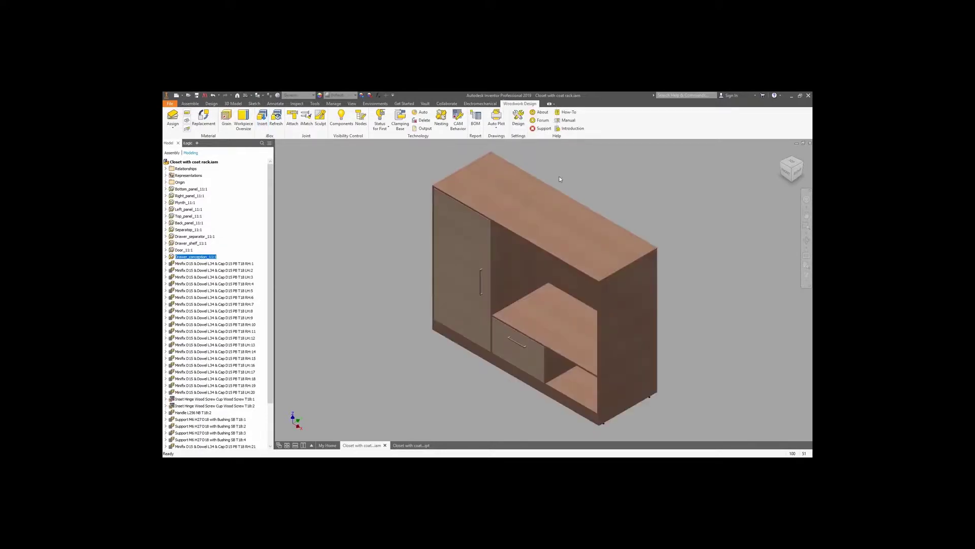
Isolate the coat rack placeholder component under the closet's top panel and show it in the home view.
{"action": "left_click", "coordinate": [789, 174]}
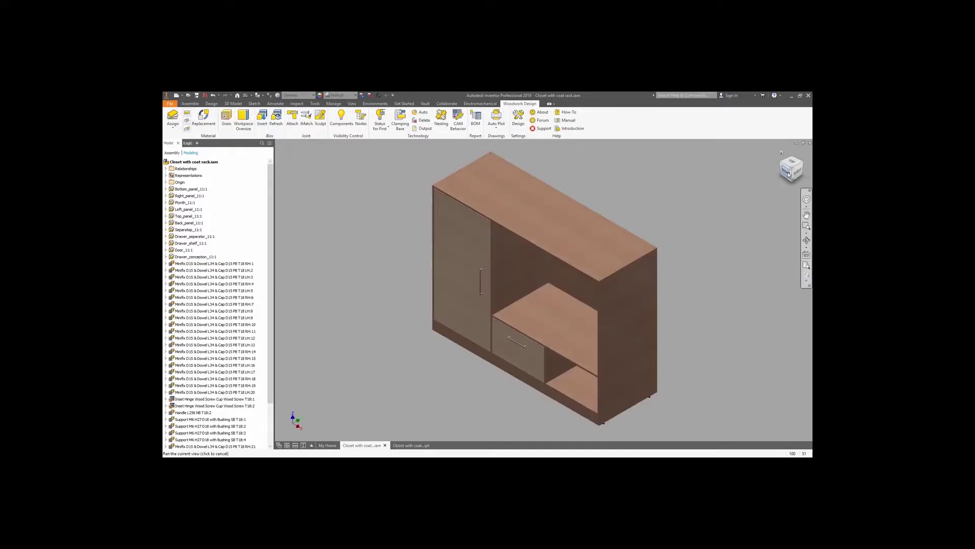
{"action": "right_click", "coordinate": [589, 227]}
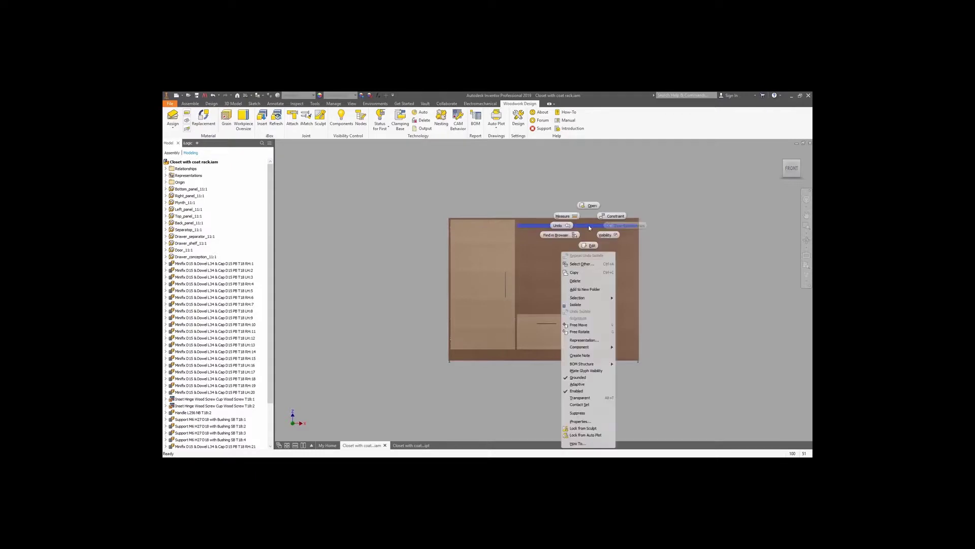
{"action": "left_click", "coordinate": [582, 304]}
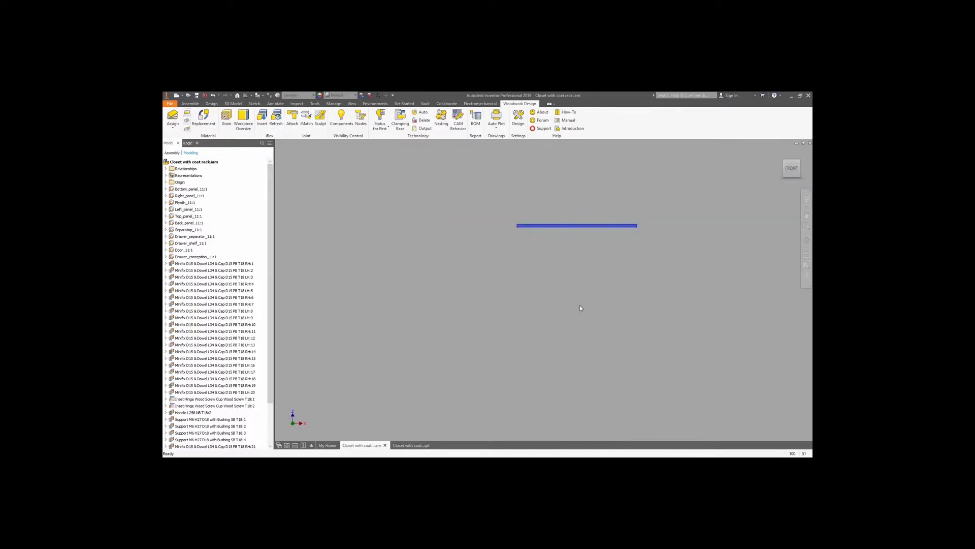
{"action": "key", "text": "F6"}
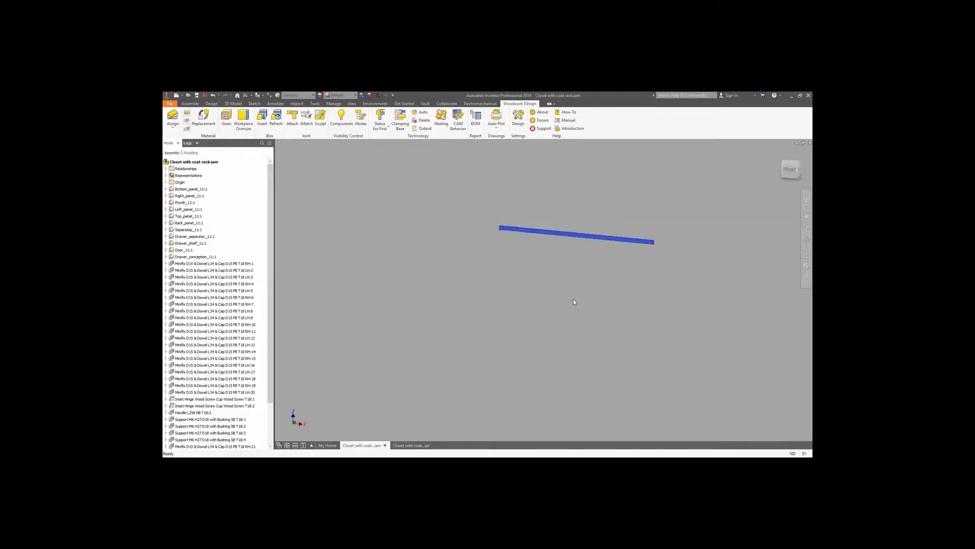
Load a copy of Oval Wardrobe Bar.iam from the iBox Library's wardrobe accessories for insertion.
{"action": "left_click", "coordinate": [262, 119]}
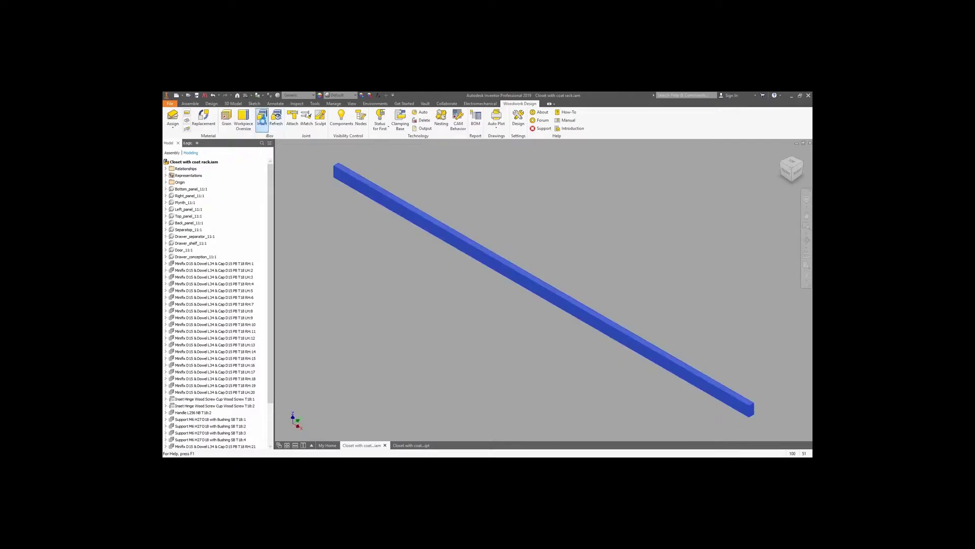
{"action": "left_click", "coordinate": [269, 185]}
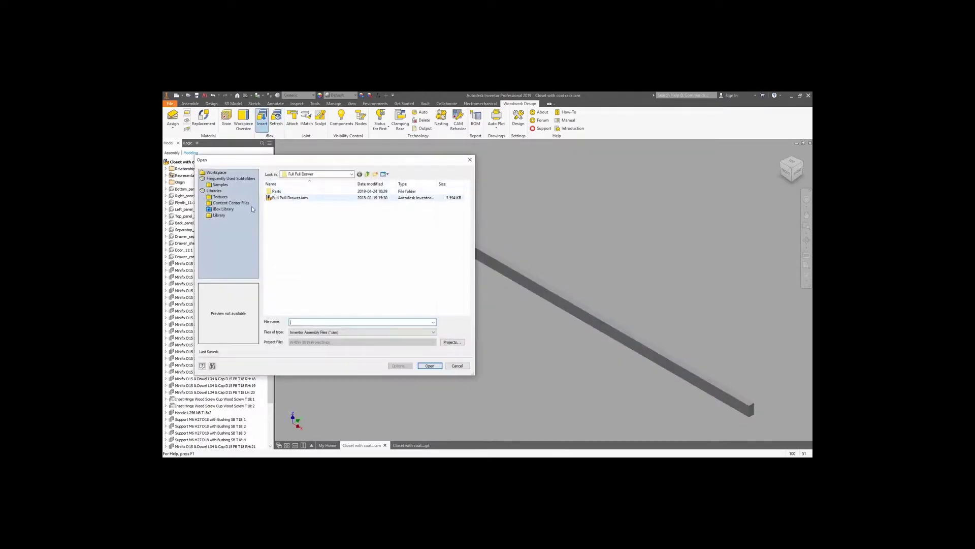
{"action": "left_click", "coordinate": [223, 209]}
{"action": "double_click", "coordinate": [292, 218]}
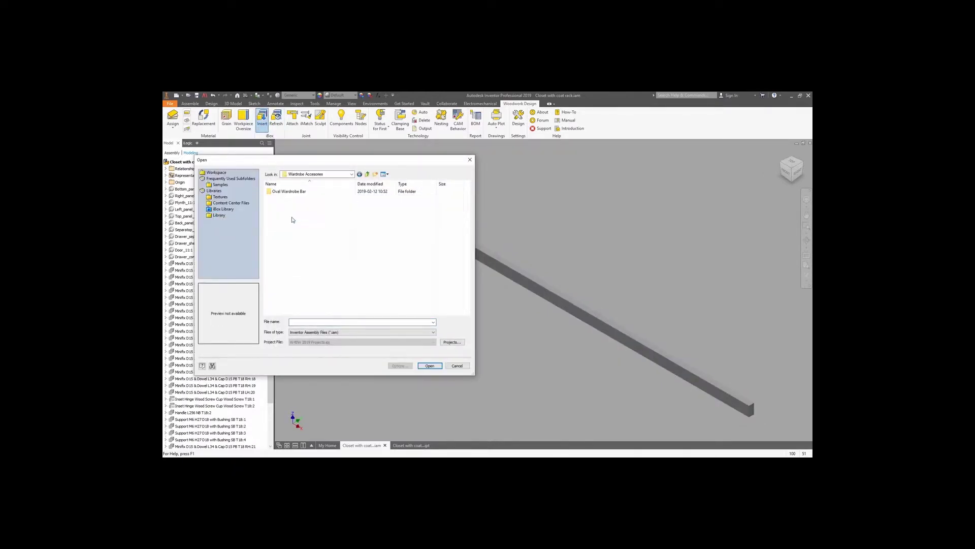
{"action": "double_click", "coordinate": [289, 192]}
{"action": "double_click", "coordinate": [290, 192]}
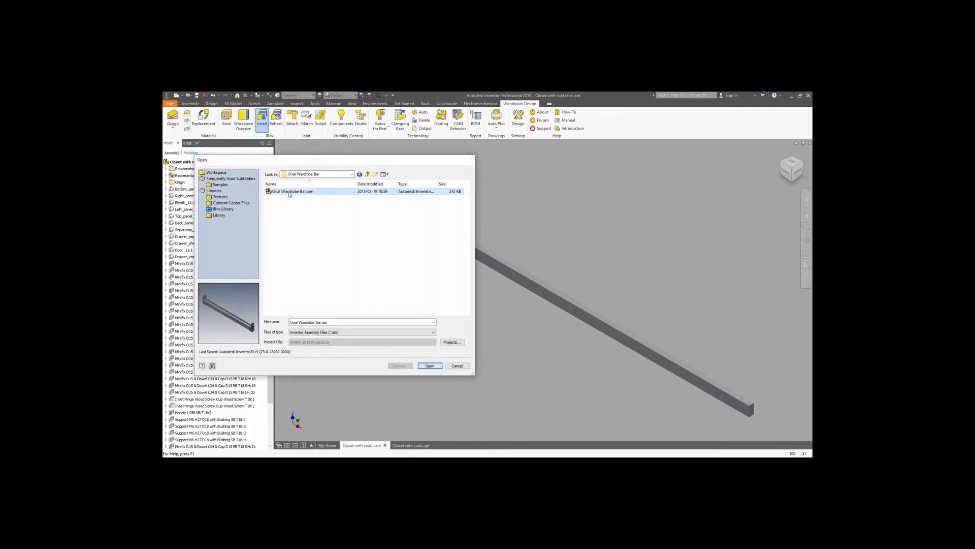
{"action": "left_click", "coordinate": [337, 274]}
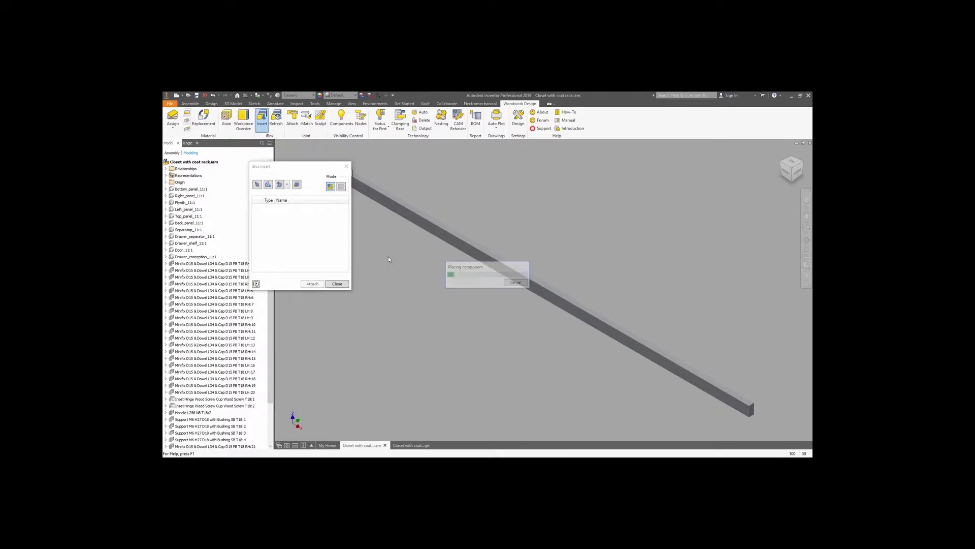
Attach the wardrobe bar to the rack placeholder by matching its top, front, right side and left side to the body's faces, and end the insertion.
{"action": "left_click", "coordinate": [436, 224]}
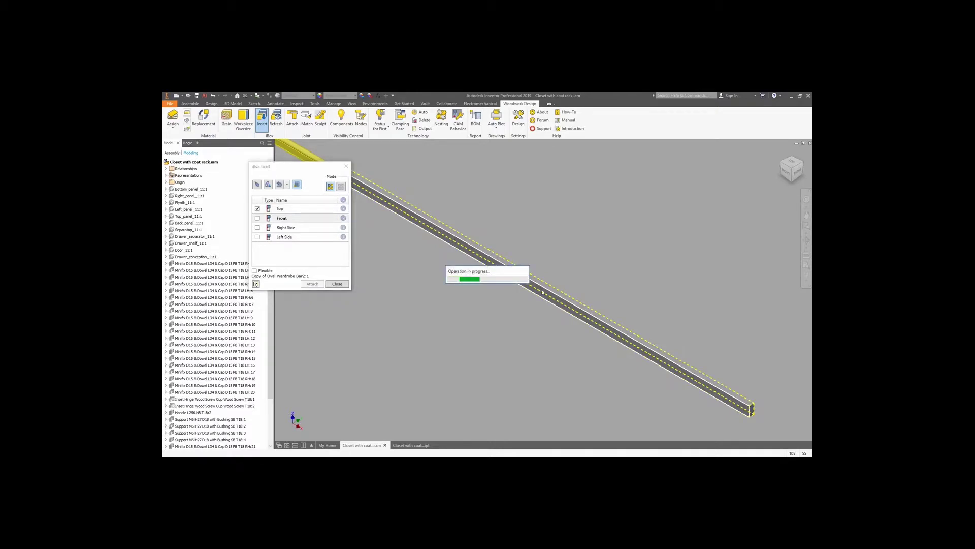
{"action": "left_click", "coordinate": [435, 232]}
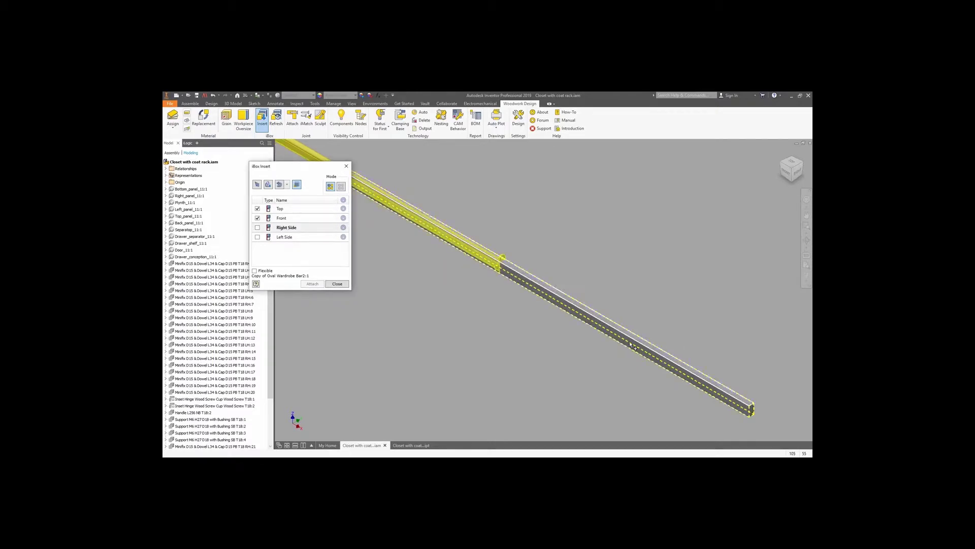
{"action": "left_click", "coordinate": [752, 411]}
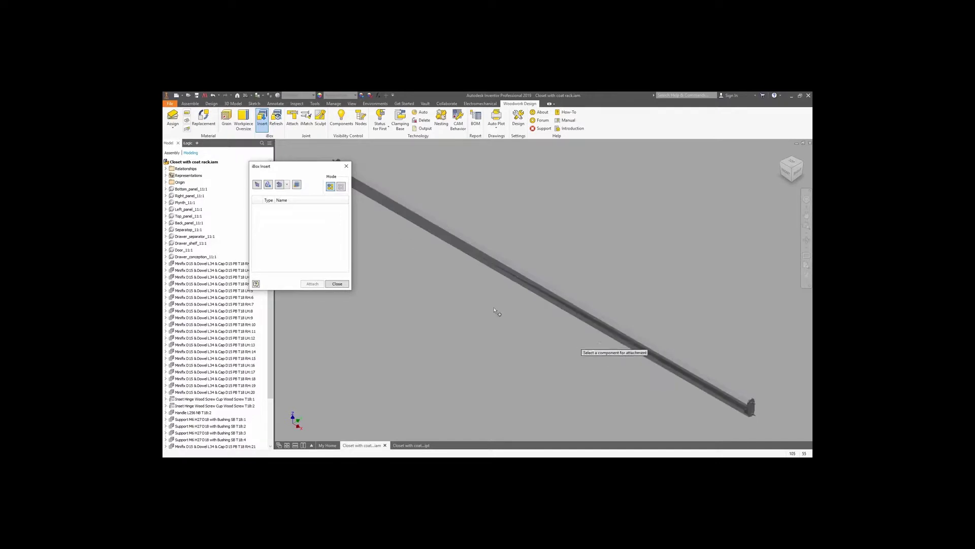
{"action": "left_click", "coordinate": [349, 168]}
Undo the isolation of the wardrobe bar and show the complete closet in the home view.
{"action": "right_click", "coordinate": [385, 198]}
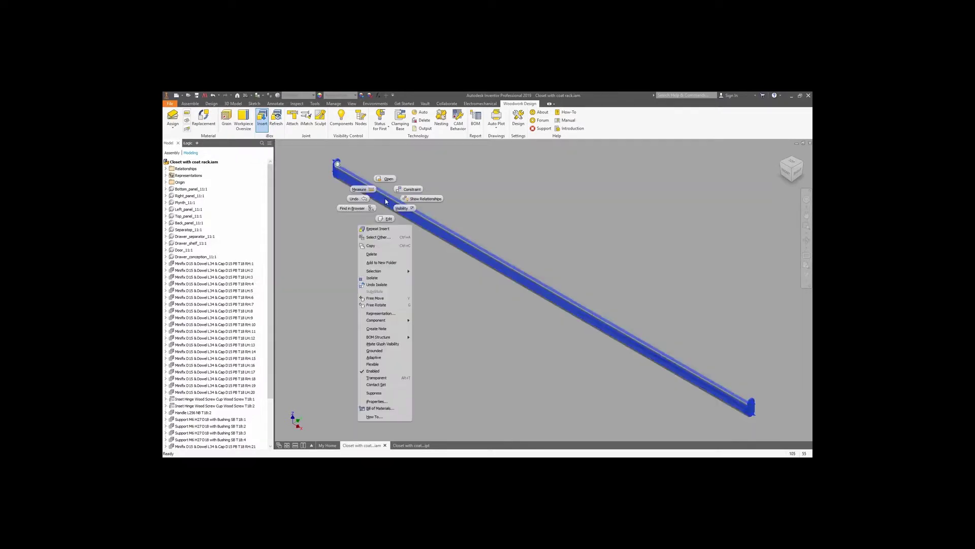
{"action": "left_click", "coordinate": [377, 284]}
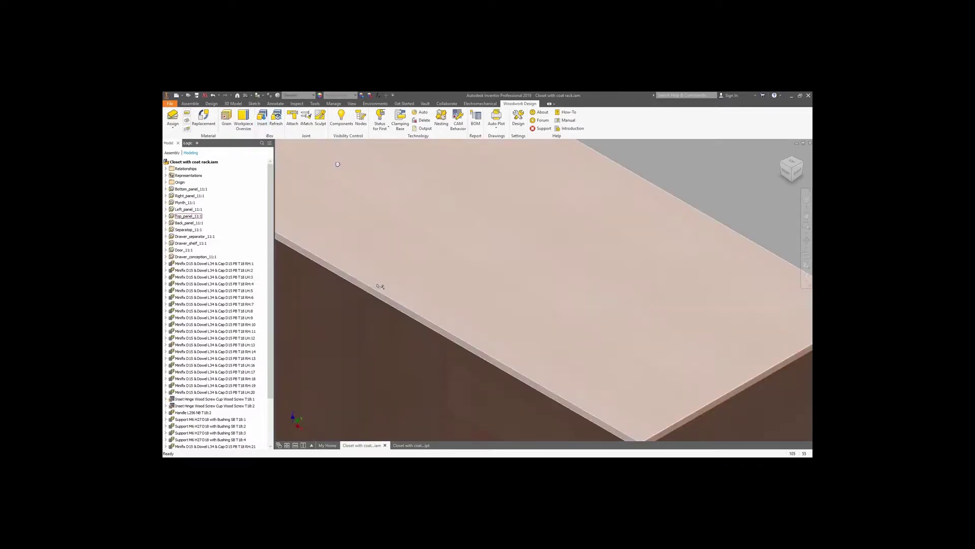
{"action": "key", "text": "F6"}
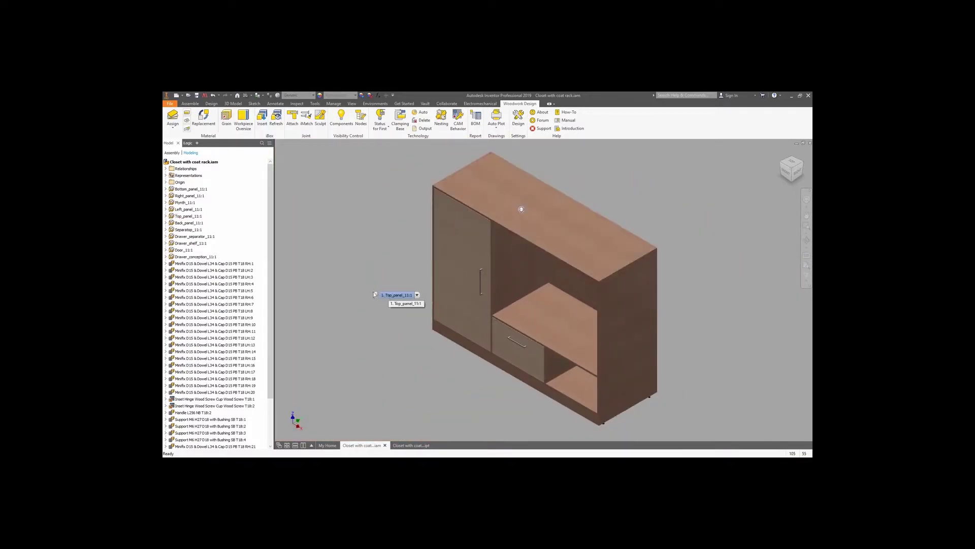
Switch to the Closet with coat rack.ipt part and start a 2D sketch on the separator's front face.
{"action": "left_click", "coordinate": [411, 445]}
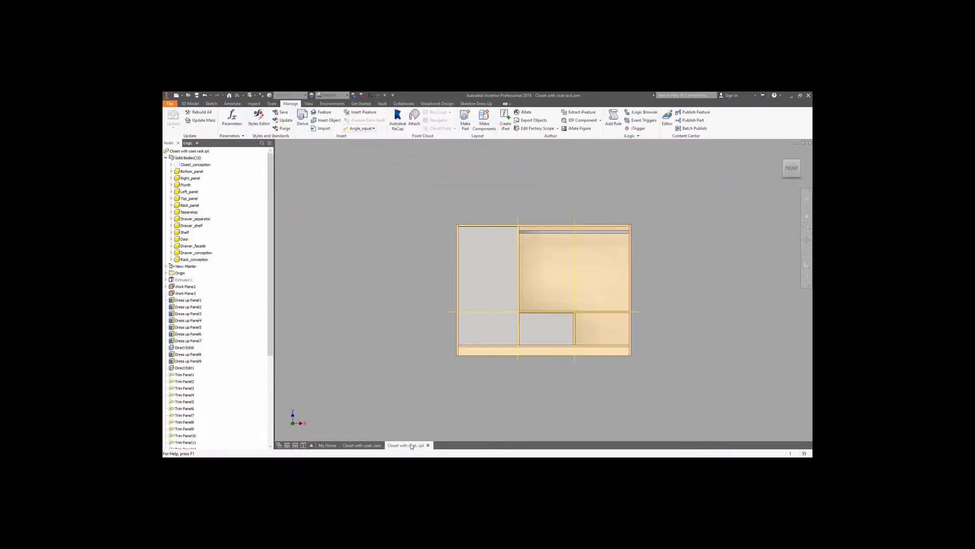
{"action": "scroll", "coordinate": [525, 351], "scroll_direction": "down", "scroll_amount": 5}
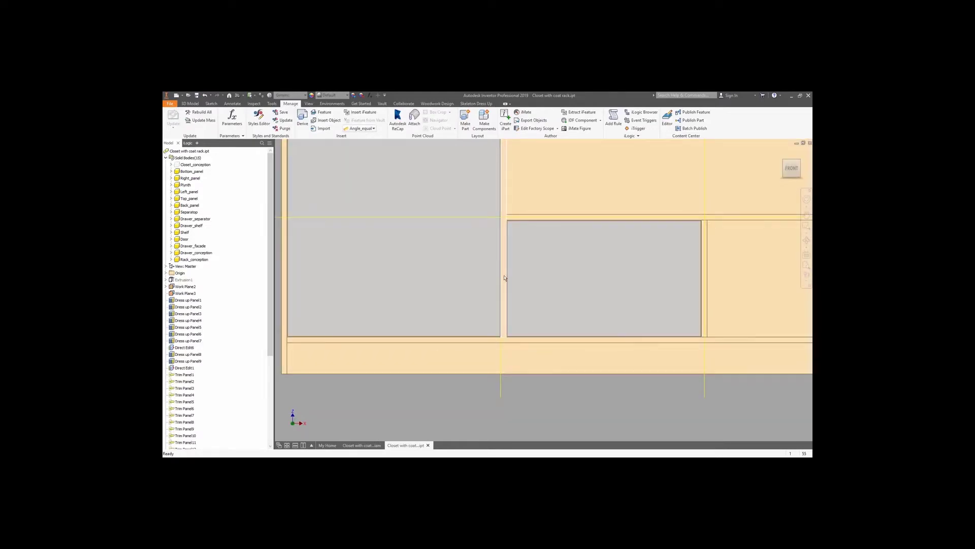
{"action": "mouse_move", "coordinate": [508, 270]}
{"action": "left_click", "coordinate": [553, 271]}
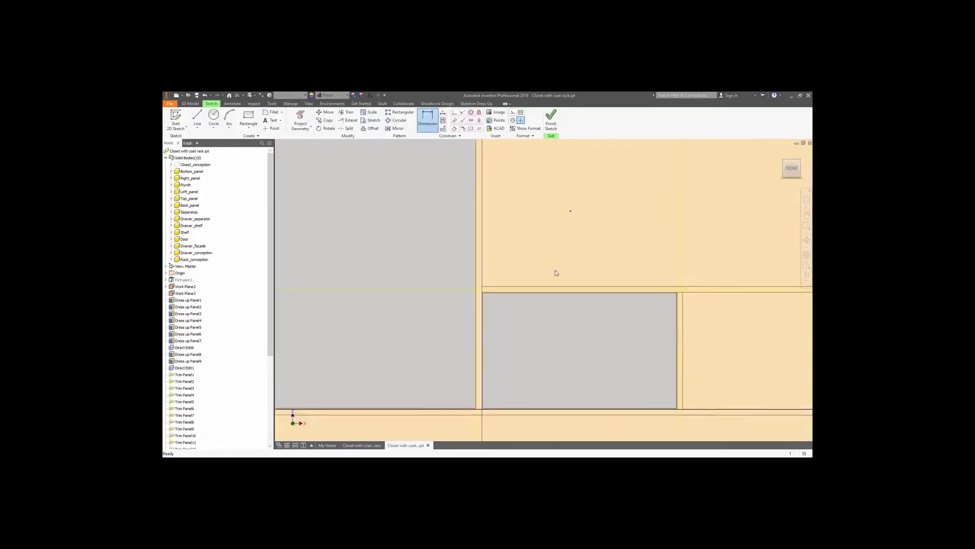
Project the outlines of the separator and the drawer separator into the sketch.
{"action": "left_click", "coordinate": [300, 121]}
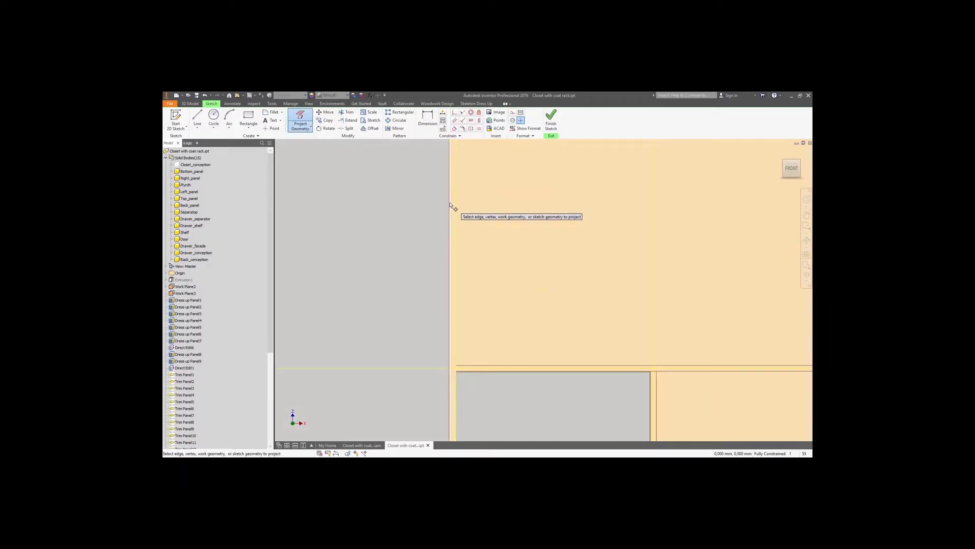
{"action": "scroll", "coordinate": [452, 207], "scroll_direction": "down", "scroll_amount": 3}
{"action": "scroll", "coordinate": [575, 315], "scroll_direction": "up", "scroll_amount": 4}
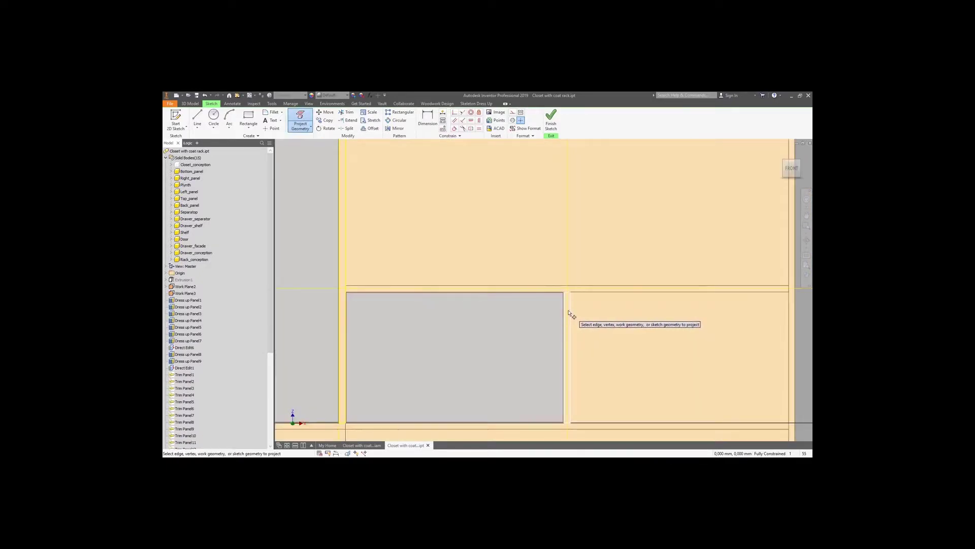
{"action": "right_click", "coordinate": [515, 251]}
{"action": "left_click", "coordinate": [543, 245]}
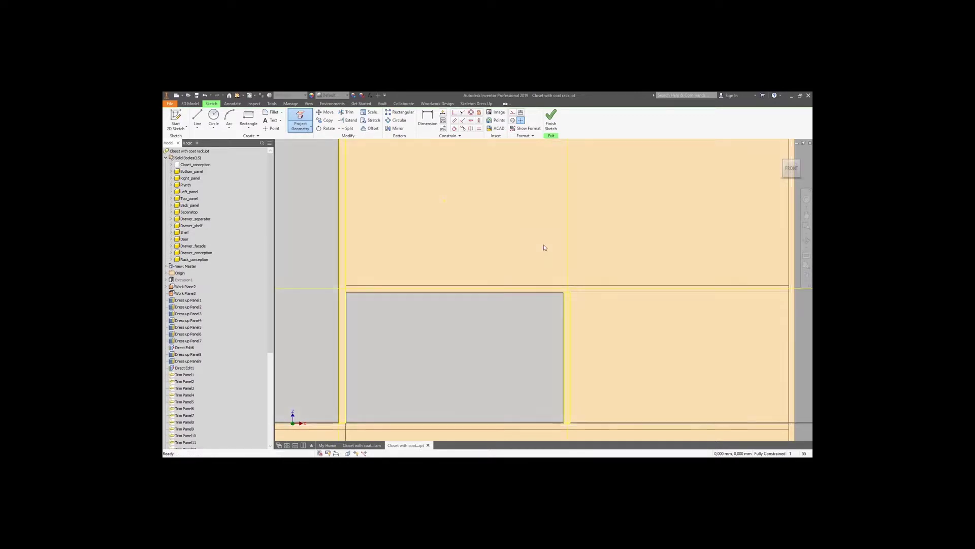
Hide the work planes that cross the closet.
{"action": "scroll", "coordinate": [513, 264], "scroll_direction": "down", "scroll_amount": 2}
{"action": "scroll", "coordinate": [507, 269], "scroll_direction": "down", "scroll_amount": 2}
{"action": "left_click_drag", "start_coordinate": [435, 146], "coordinate": [567, 351]}
{"action": "left_click", "coordinate": [567, 371]}
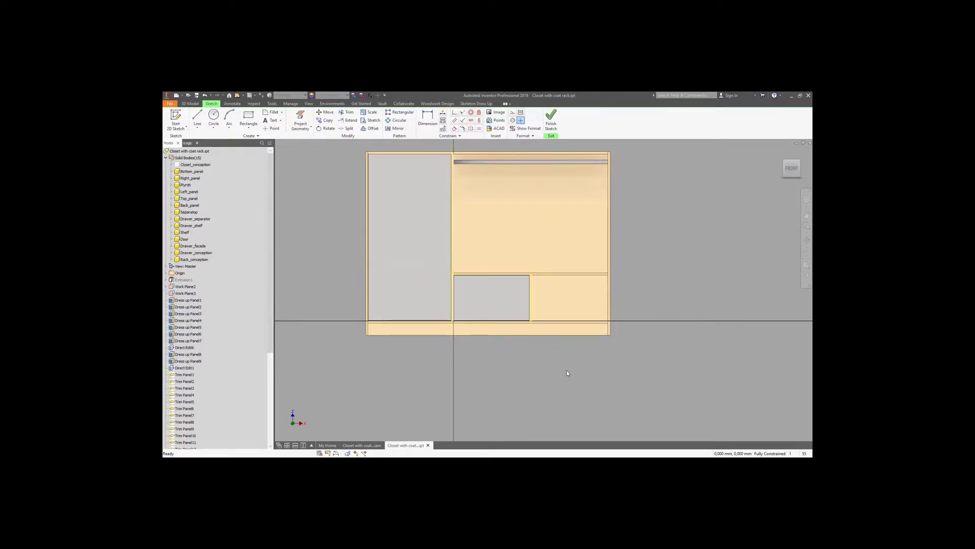
Add a driven horizontal dimension between the right edges of the separator and the drawer separator, placed below the drawer.
{"action": "scroll", "coordinate": [564, 359], "scroll_direction": "up", "scroll_amount": 3}
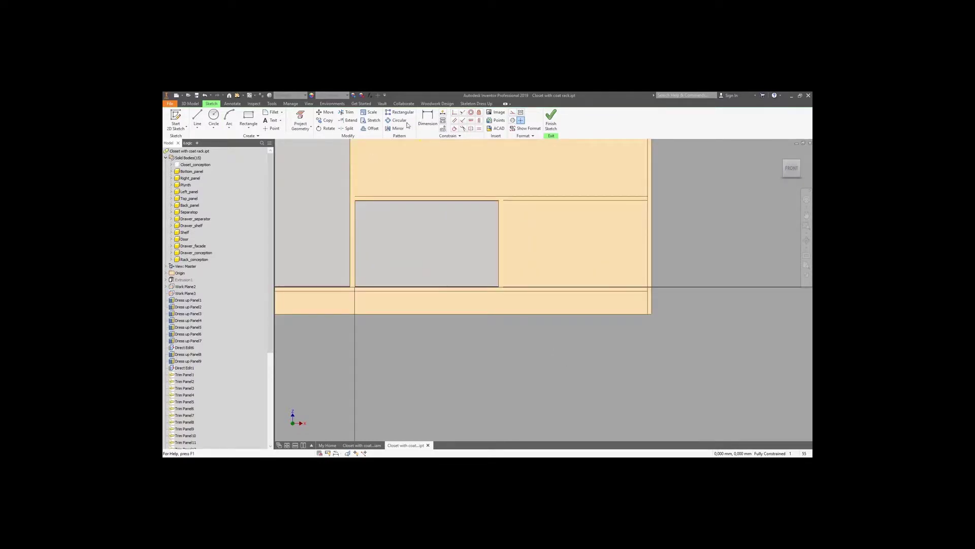
{"action": "left_click", "coordinate": [435, 126]}
{"action": "scroll", "coordinate": [355, 287], "scroll_direction": "up", "scroll_amount": 3}
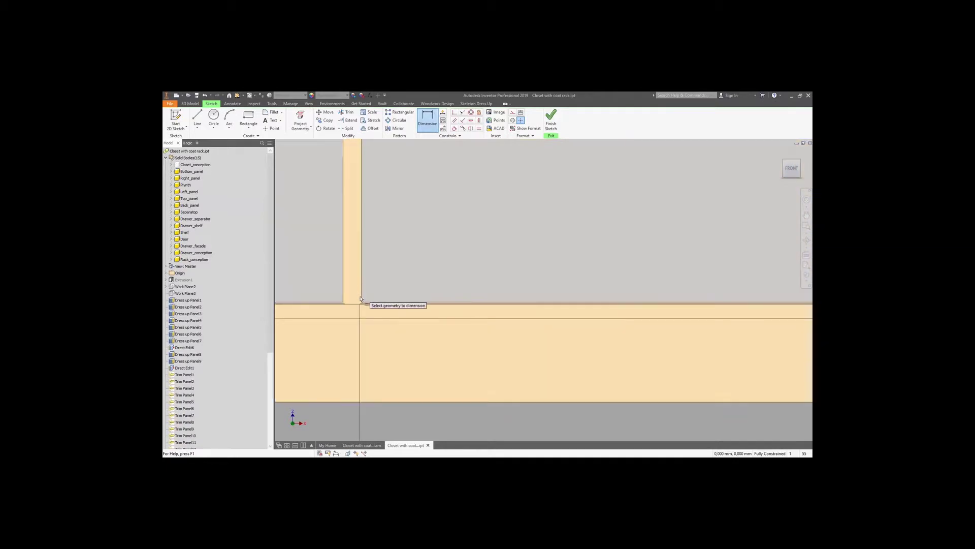
{"action": "left_click", "coordinate": [361, 301]}
{"action": "scroll", "coordinate": [360, 301], "scroll_direction": "down", "scroll_amount": 3}
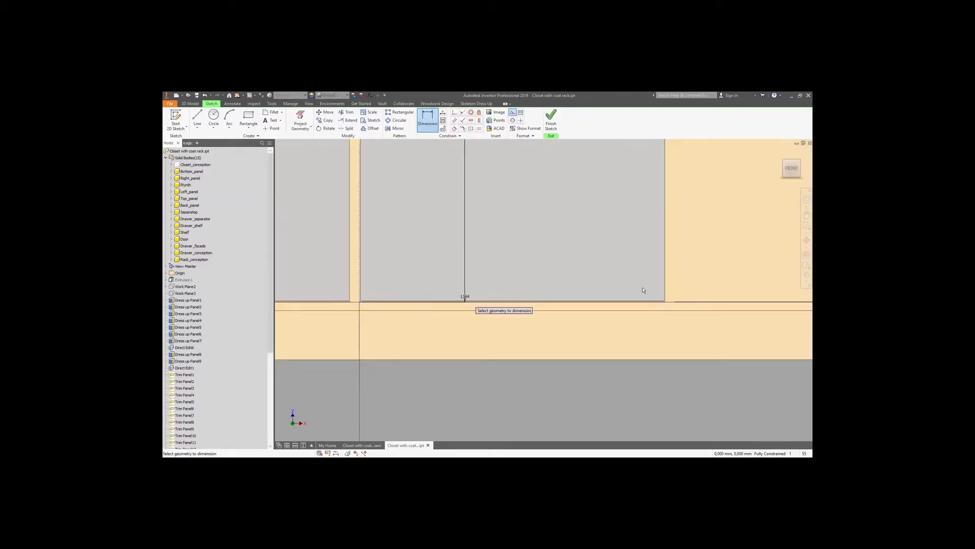
{"action": "left_click", "coordinate": [674, 290]}
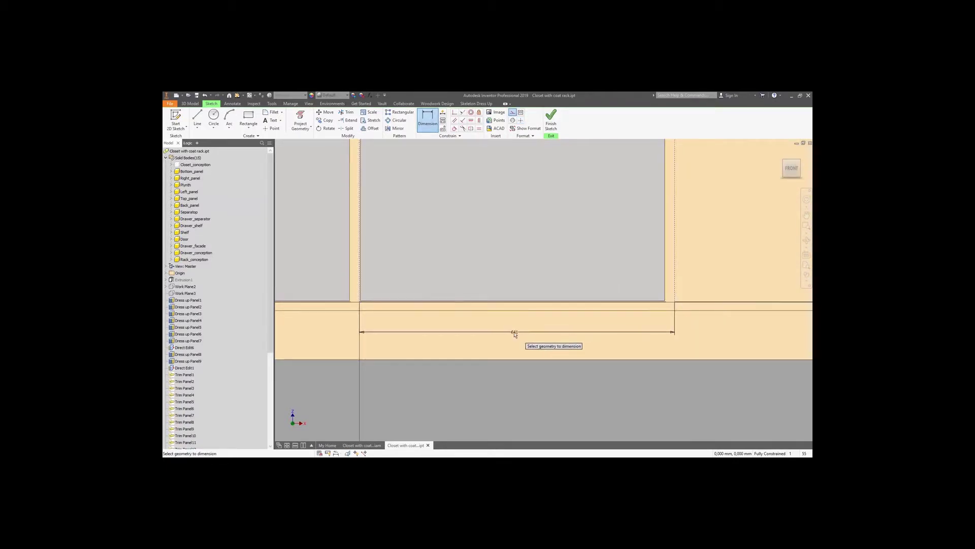
{"action": "left_click", "coordinate": [514, 334]}
{"action": "left_click", "coordinate": [314, 154]}
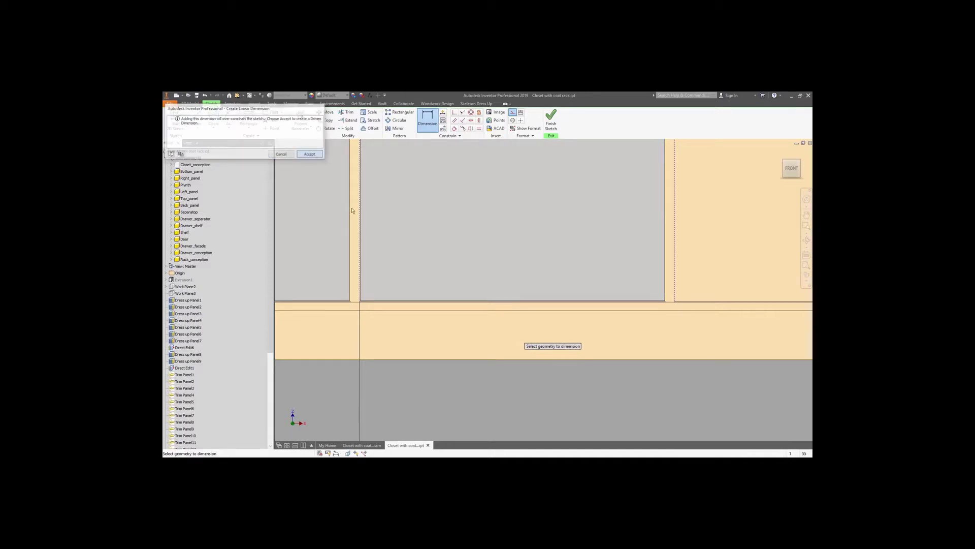
{"action": "key", "text": "Escape"}
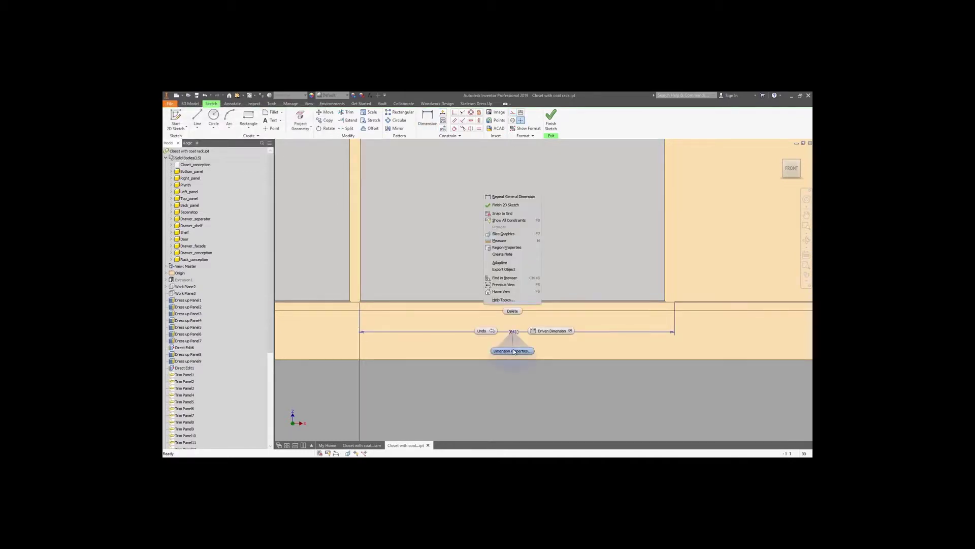
Name the driven dimension Distance_between_drawers and finish the sketch.
{"action": "left_click", "coordinate": [512, 351]}
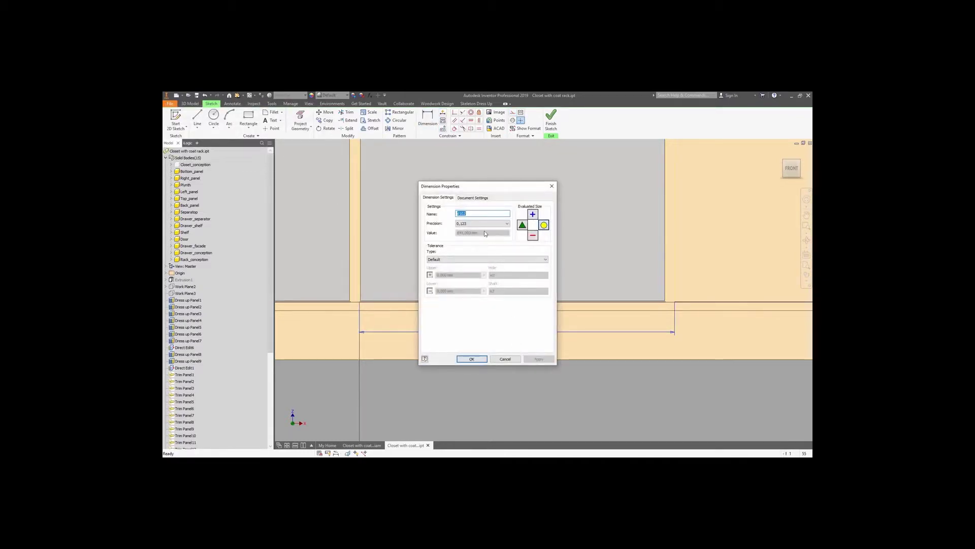
{"action": "type", "text": "Distance_between_"}
{"action": "type", "text": "drawers"}
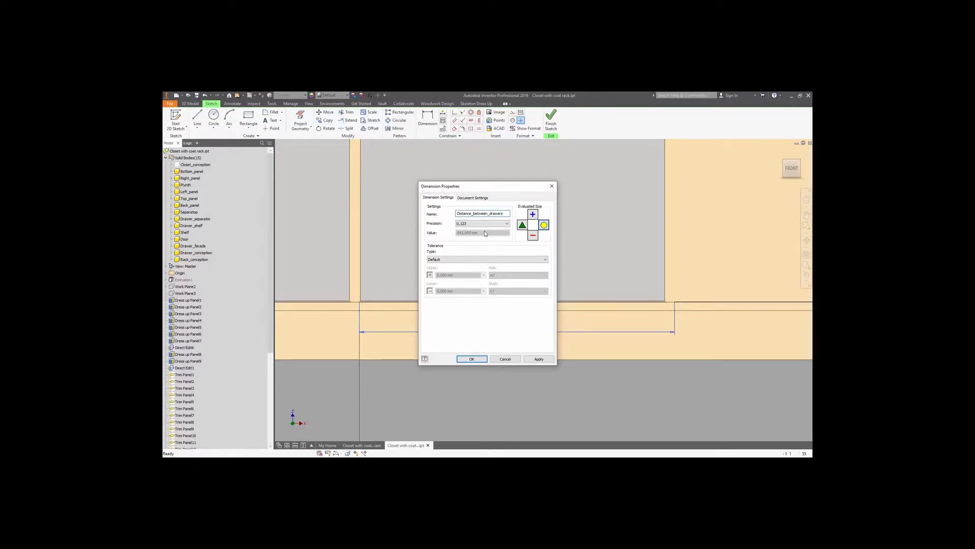
{"action": "key", "text": "Return"}
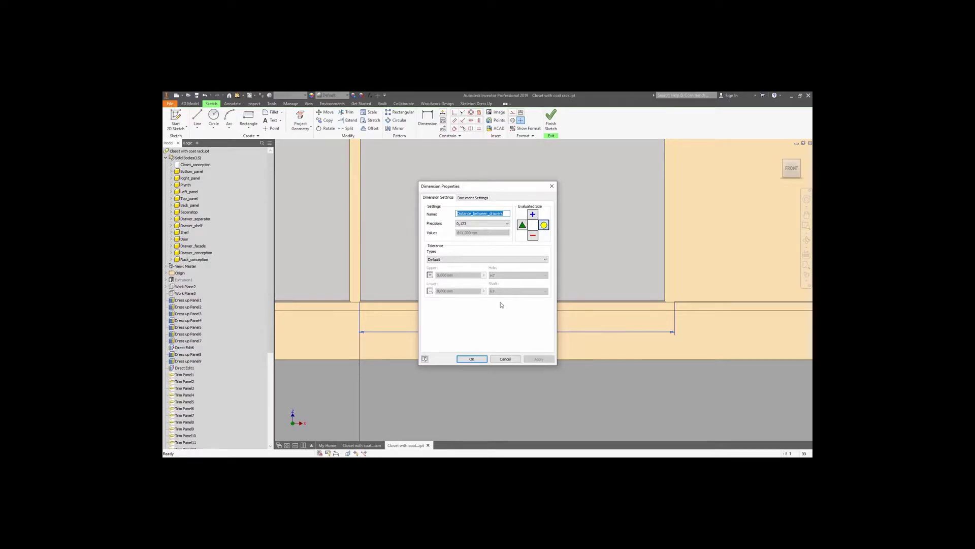
{"action": "left_click", "coordinate": [472, 358]}
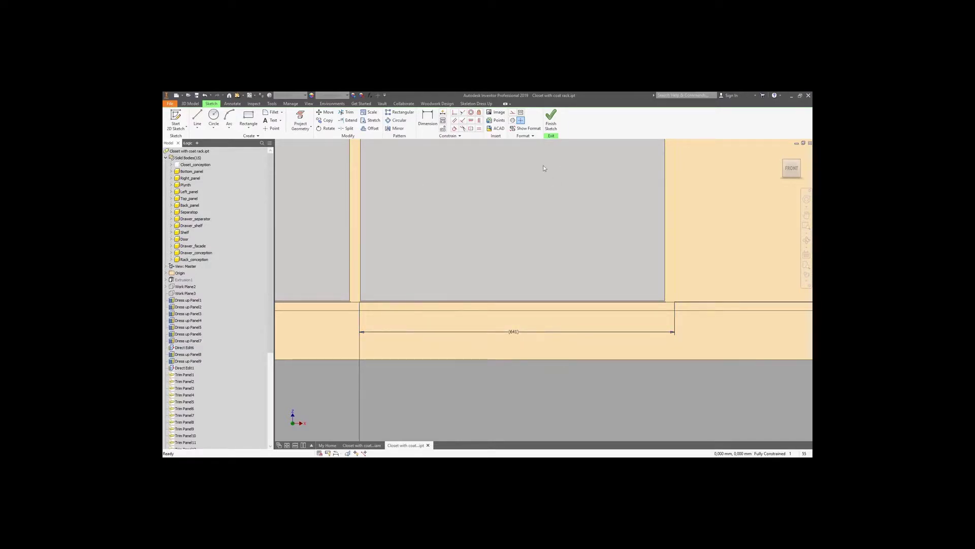
{"action": "left_click", "coordinate": [551, 126]}
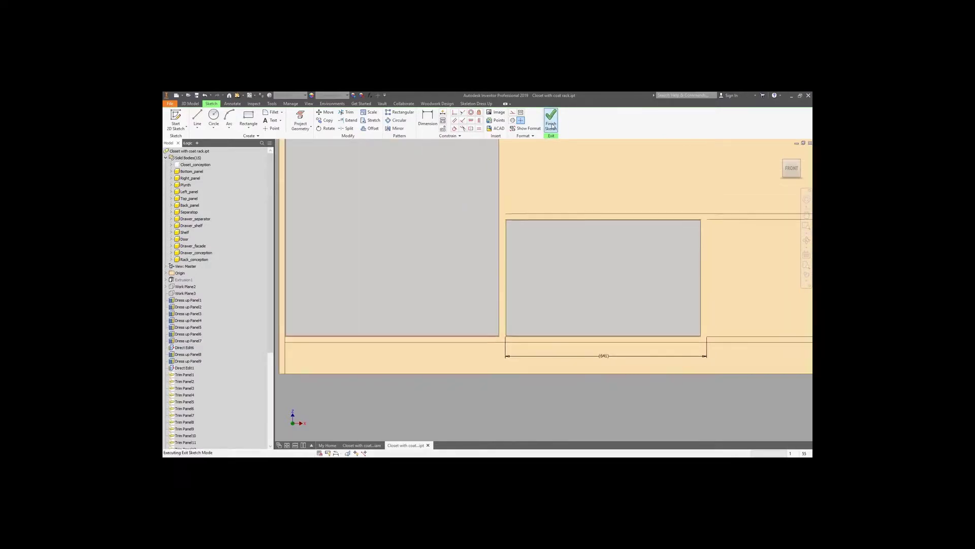
Link the Distance_between_drawers parameter from the Closet with coat rack part into the closet assembly's parameters.
{"action": "left_click", "coordinate": [362, 445]}
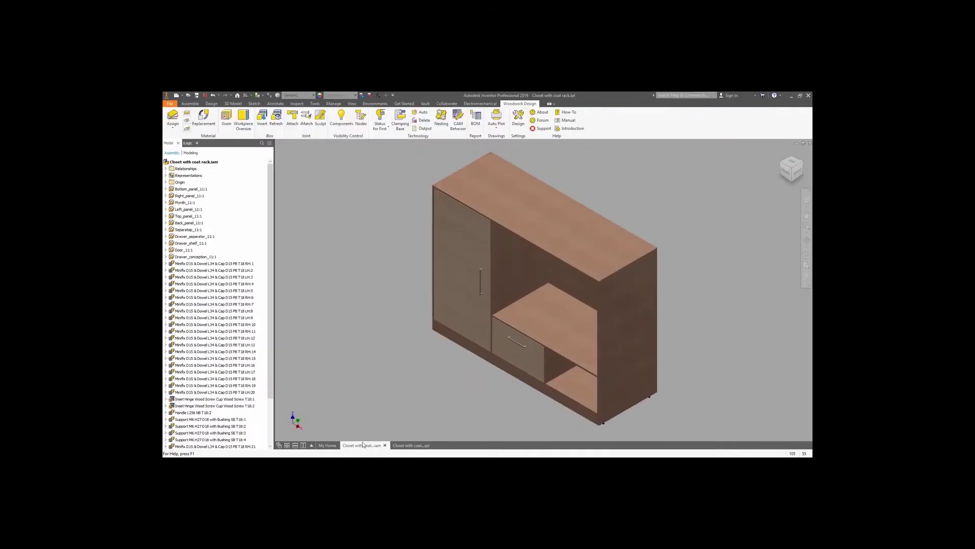
{"action": "left_click", "coordinate": [378, 95]}
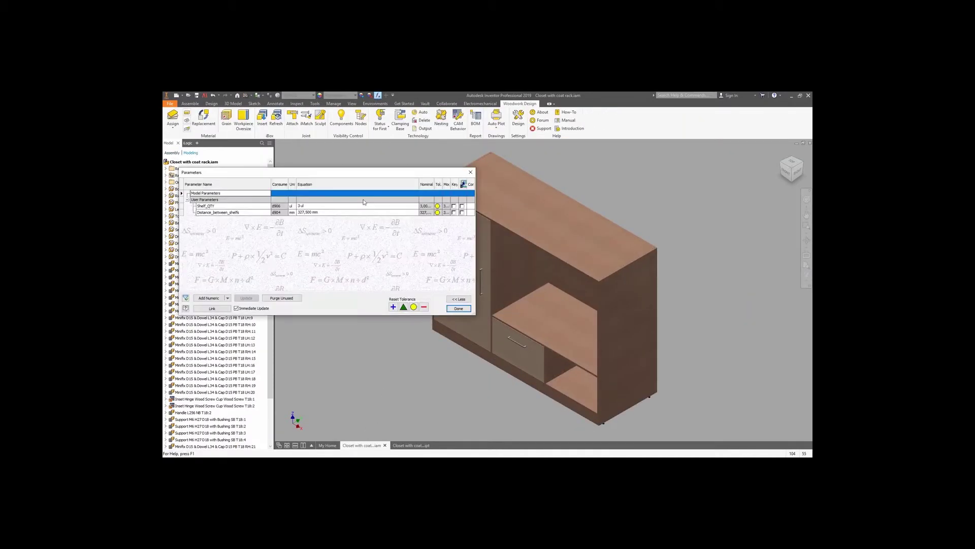
{"action": "left_click", "coordinate": [227, 308]}
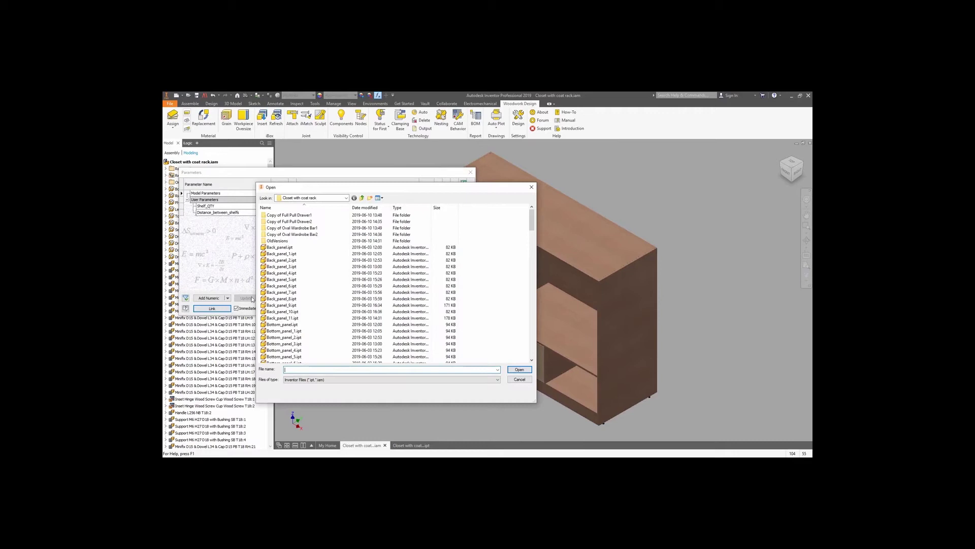
{"action": "scroll", "coordinate": [300, 294], "scroll_direction": "down", "scroll_amount": 6}
{"action": "left_click", "coordinate": [299, 292]}
{"action": "double_click", "coordinate": [300, 293]}
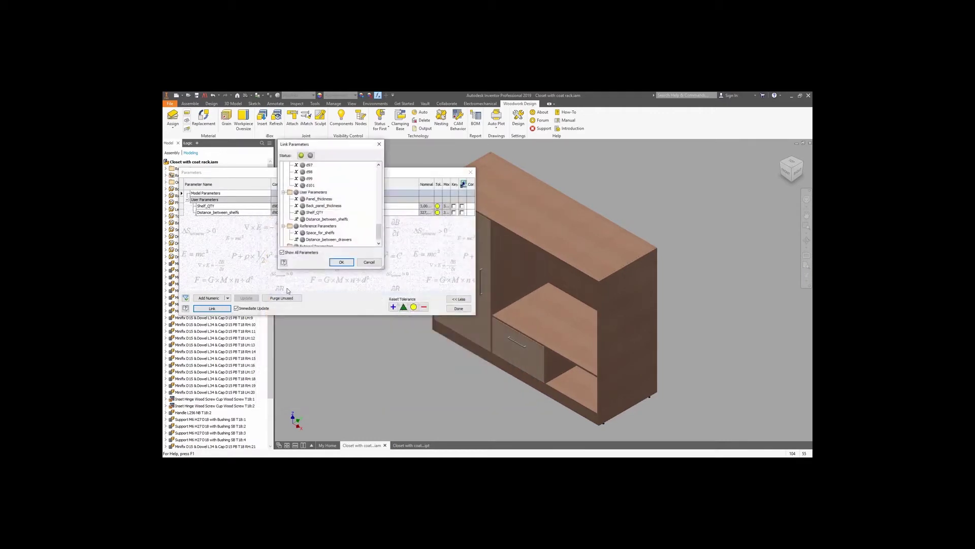
{"action": "scroll", "coordinate": [304, 242], "scroll_direction": "down", "scroll_amount": 5}
{"action": "left_click", "coordinate": [303, 236]}
{"action": "left_click", "coordinate": [338, 261]}
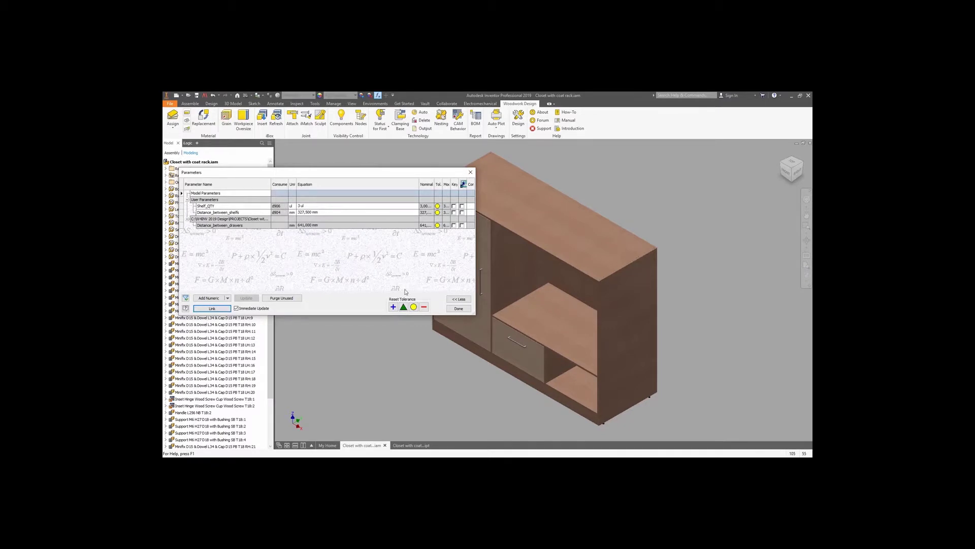
{"action": "left_click", "coordinate": [457, 309]}
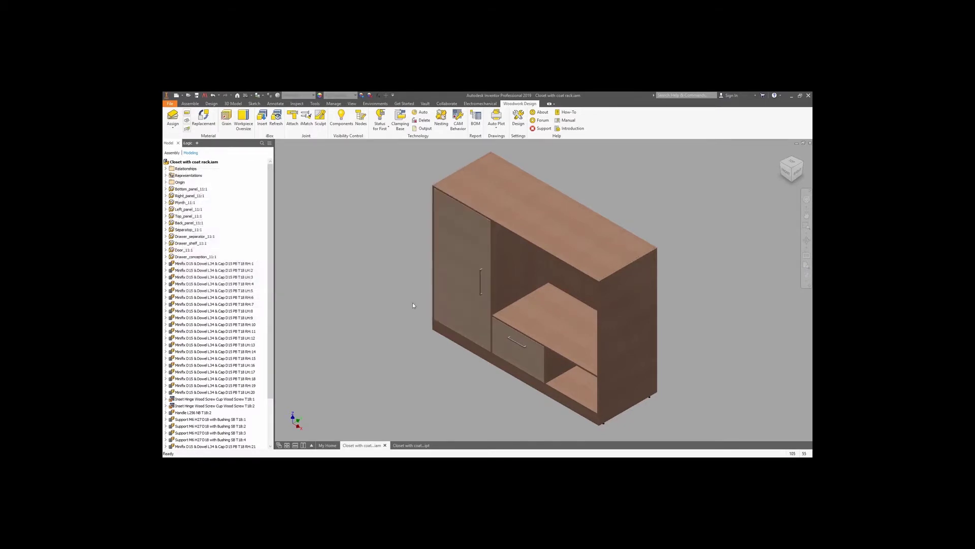
Hide the drawer shelf and make the Drawer_conception placeholder transparent.
{"action": "left_click", "coordinate": [190, 103]}
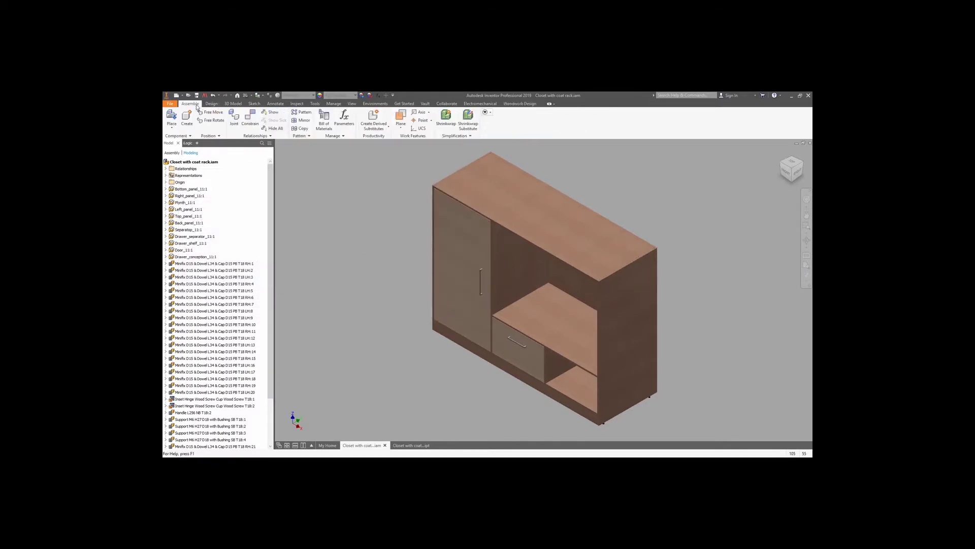
{"action": "right_click", "coordinate": [531, 310]}
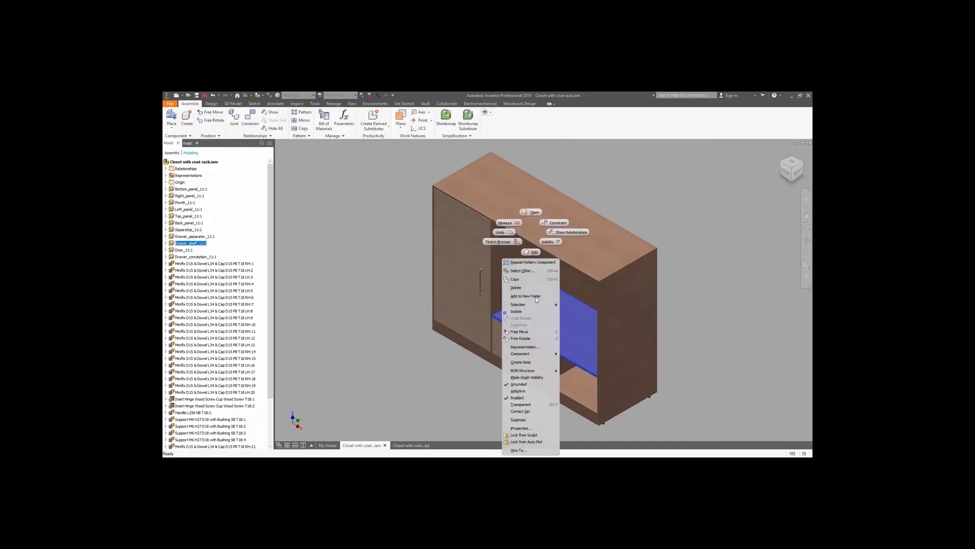
{"action": "left_click", "coordinate": [543, 242]}
{"action": "left_click", "coordinate": [537, 315]}
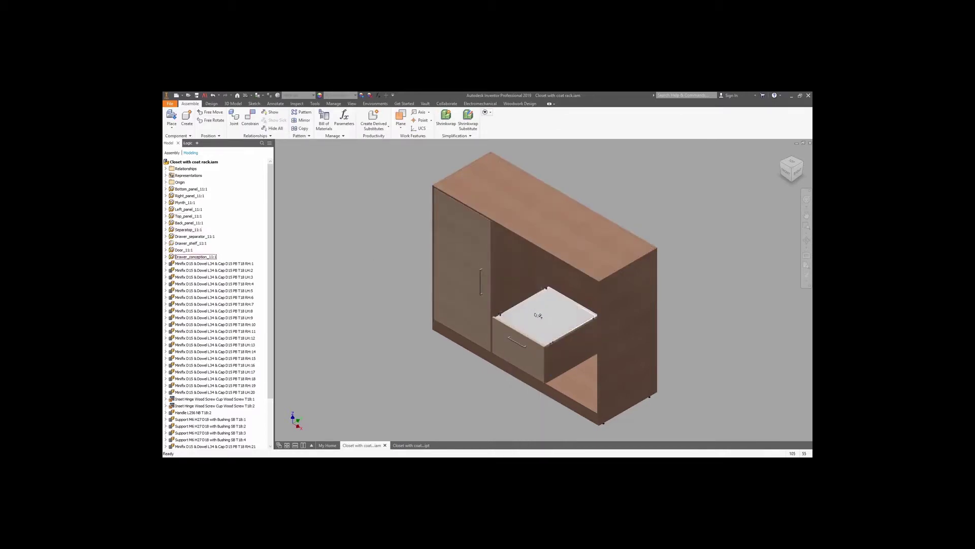
{"action": "right_click", "coordinate": [538, 314]}
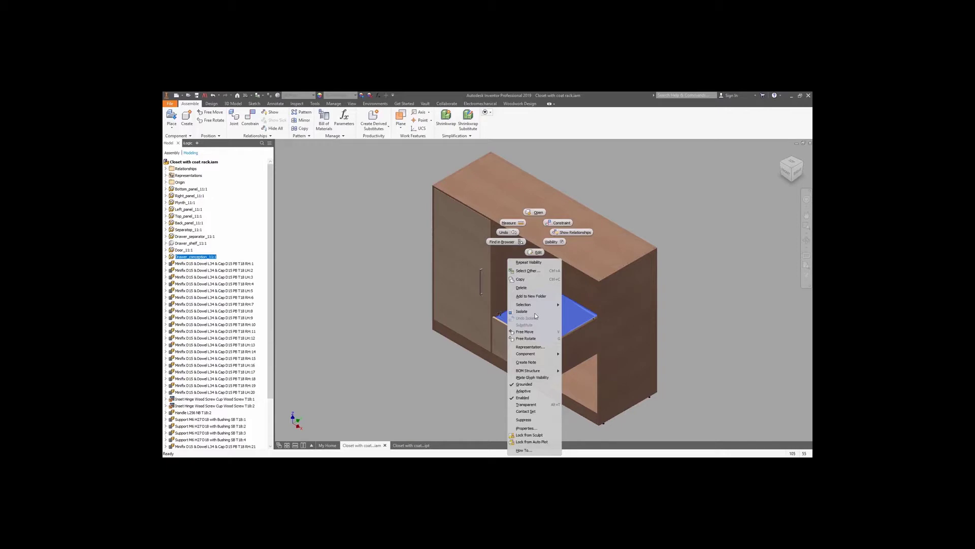
{"action": "left_click", "coordinate": [527, 398]}
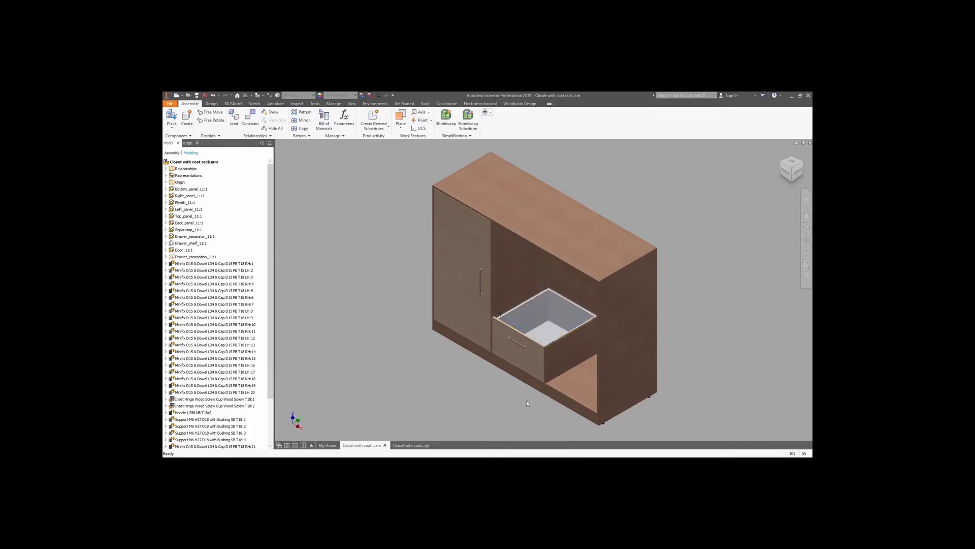
Check that the BOM structure of the Drawer_conception placeholder is set to Reference.
{"action": "right_click", "coordinate": [209, 258]}
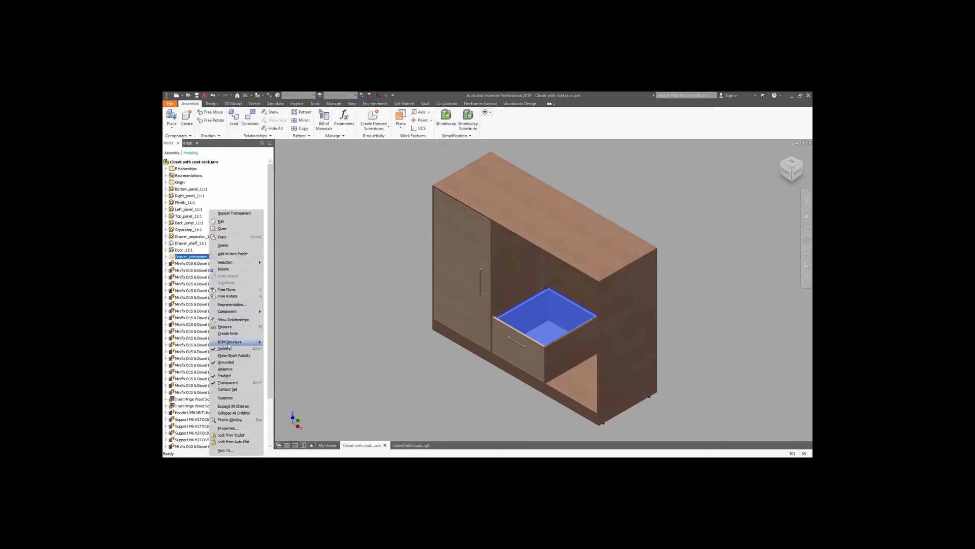
{"action": "mouse_move", "coordinate": [229, 342]}
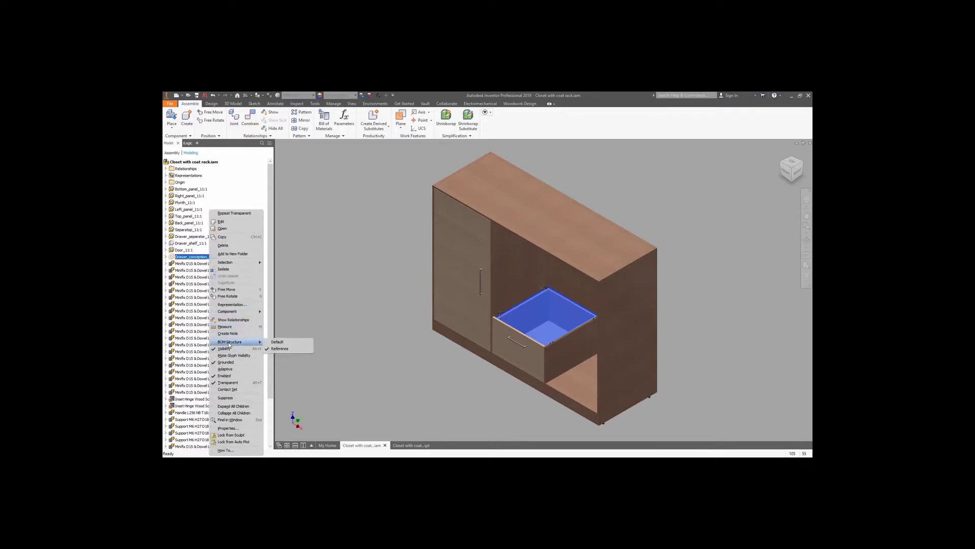
{"action": "left_click", "coordinate": [284, 346]}
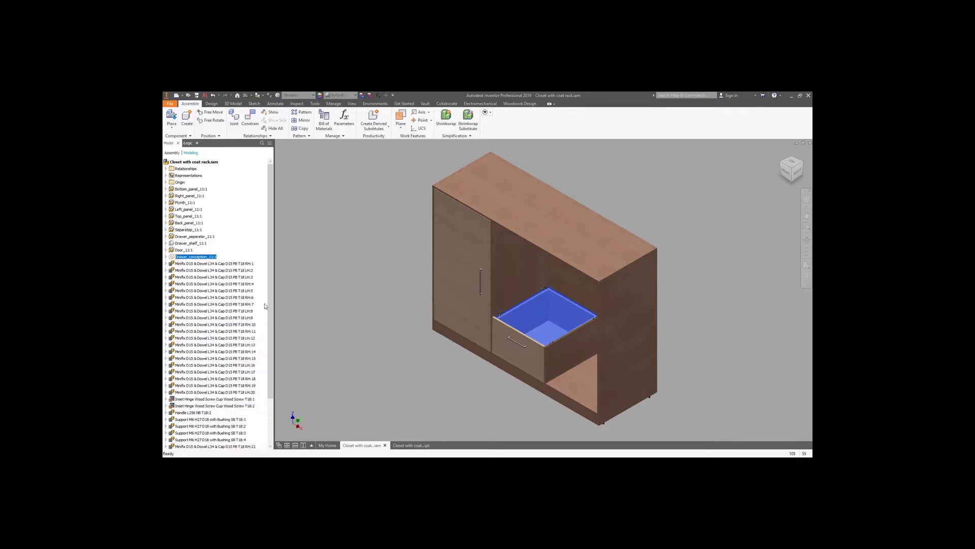
Check the BOM structure of the Rack_conception placeholder and make that component transparent.
{"action": "scroll", "coordinate": [242, 415], "scroll_direction": "down", "scroll_amount": 3}
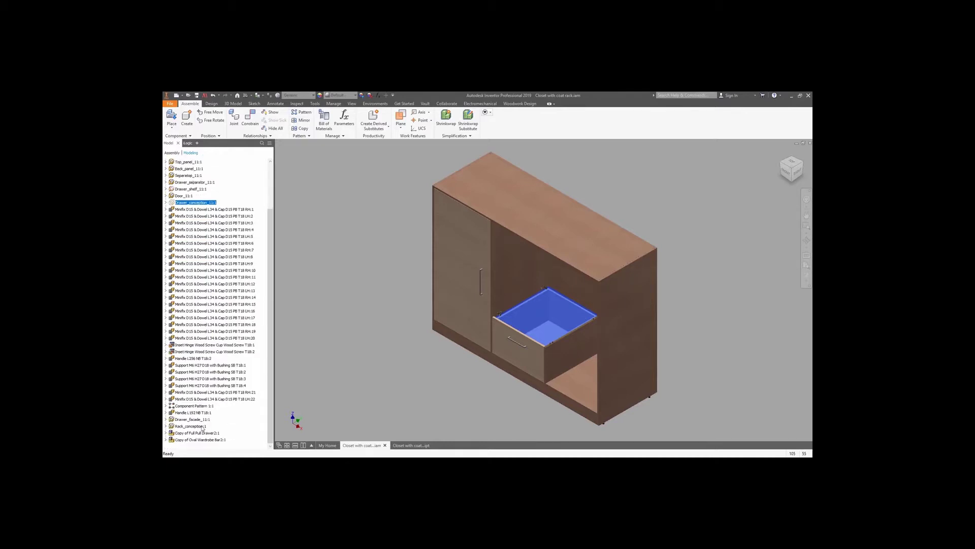
{"action": "right_click", "coordinate": [202, 426]}
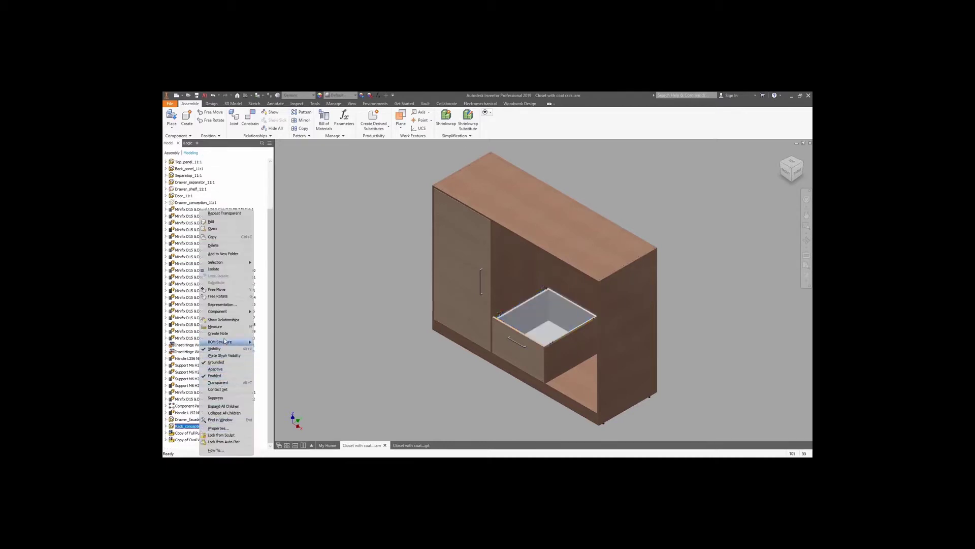
{"action": "mouse_move", "coordinate": [225, 344]}
{"action": "left_click", "coordinate": [274, 342]}
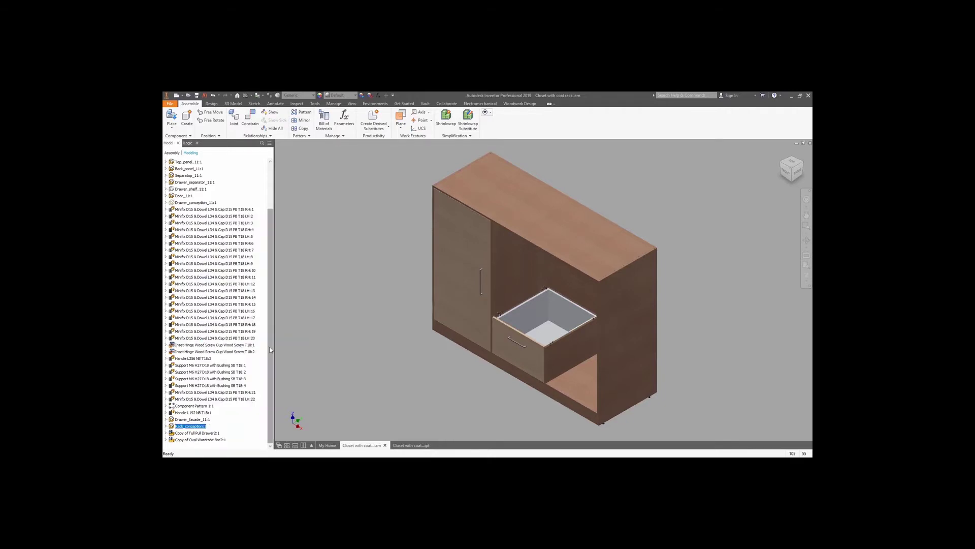
{"action": "right_click", "coordinate": [201, 428]}
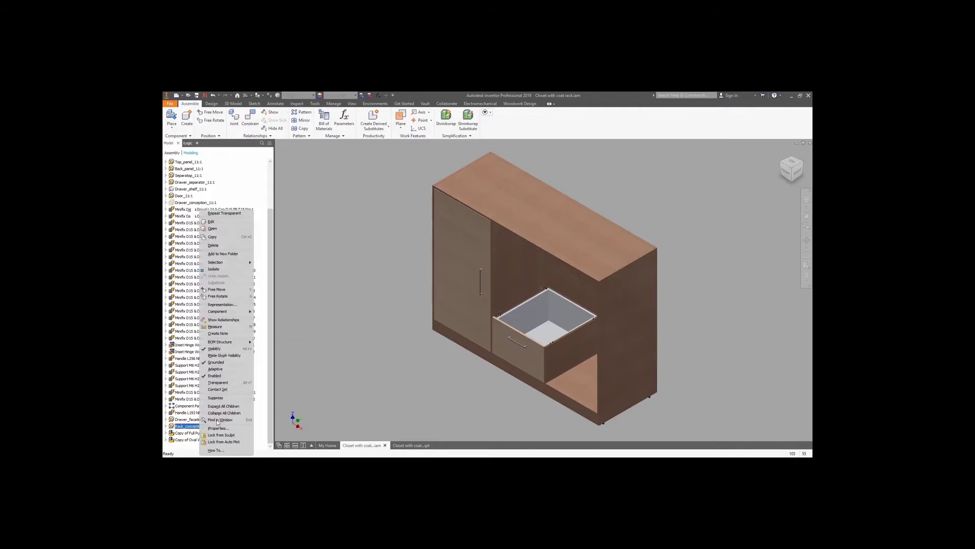
{"action": "left_click", "coordinate": [231, 381]}
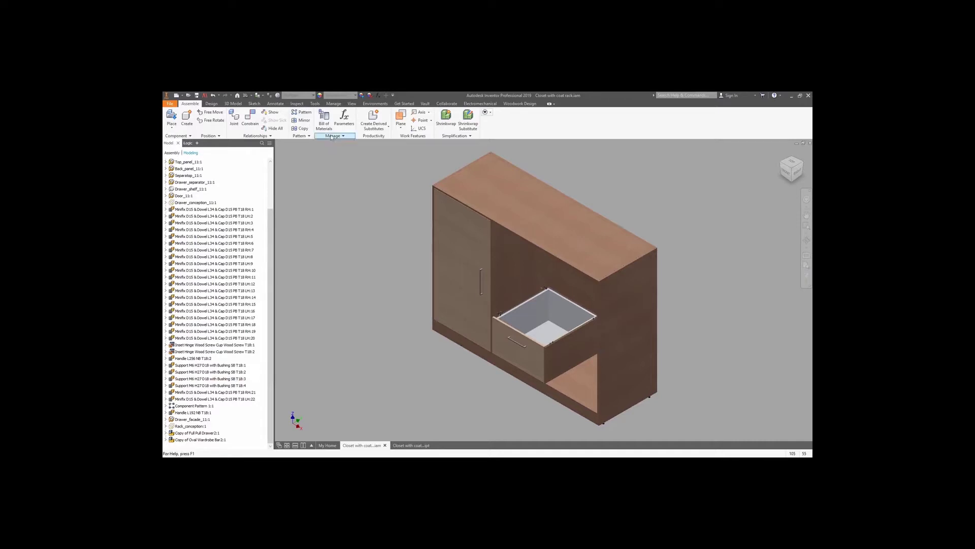
Pattern the inserted drawer assembly, its facade and handle into two columns along the assembly's X axis, spaced by Distance_between_drawers.
{"action": "left_click", "coordinate": [302, 112]}
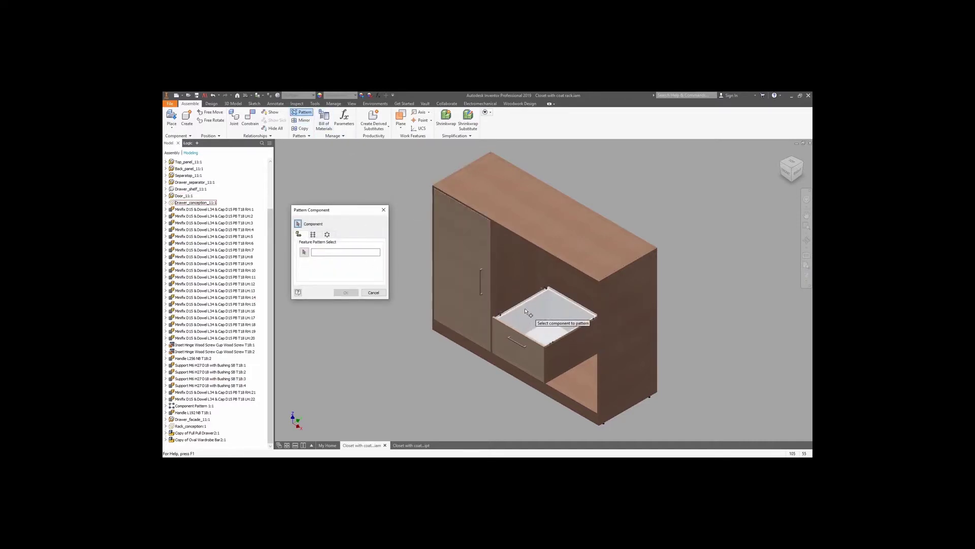
{"action": "scroll", "coordinate": [520, 316], "scroll_direction": "up", "scroll_amount": 3}
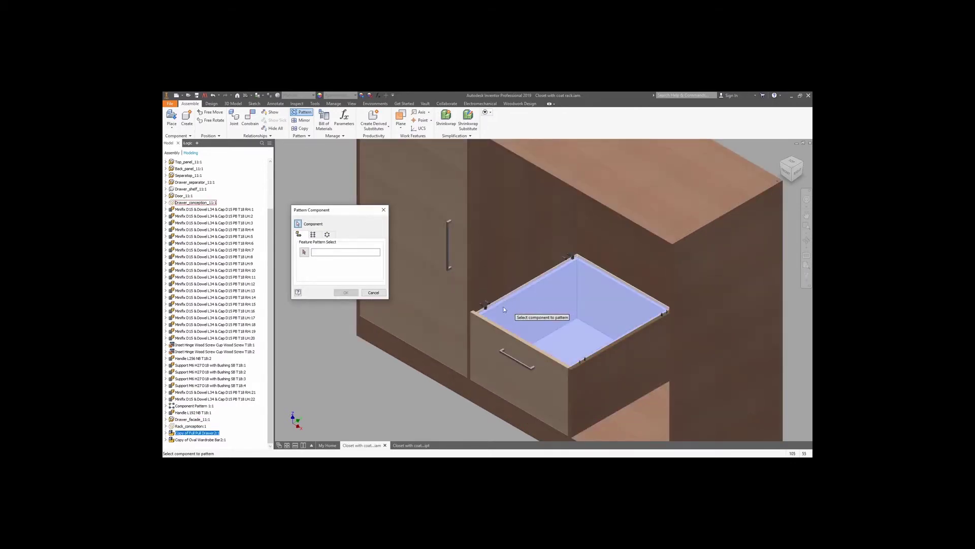
{"action": "left_click", "coordinate": [502, 329]}
{"action": "left_click", "coordinate": [503, 351]}
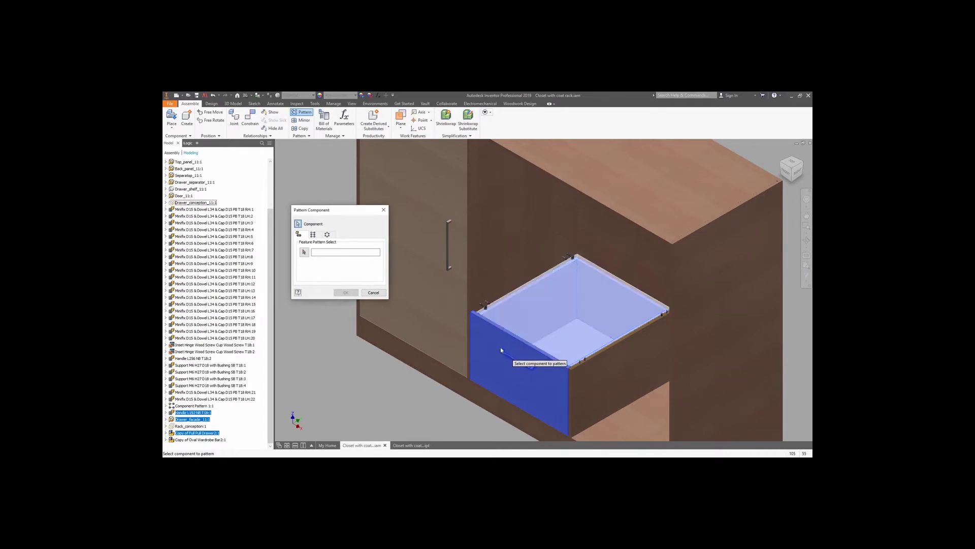
{"action": "left_click", "coordinate": [313, 234]}
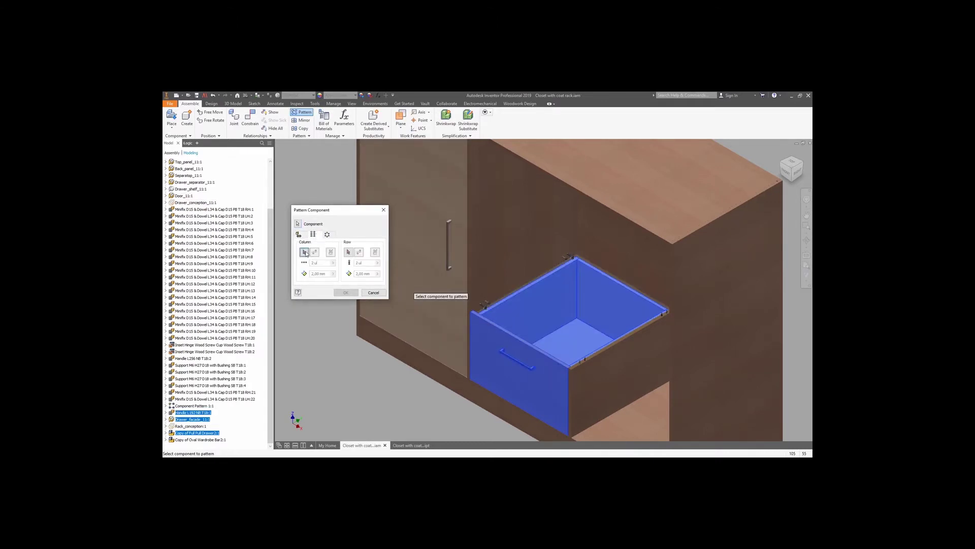
{"action": "scroll", "coordinate": [185, 200], "scroll_direction": "up", "scroll_amount": 3}
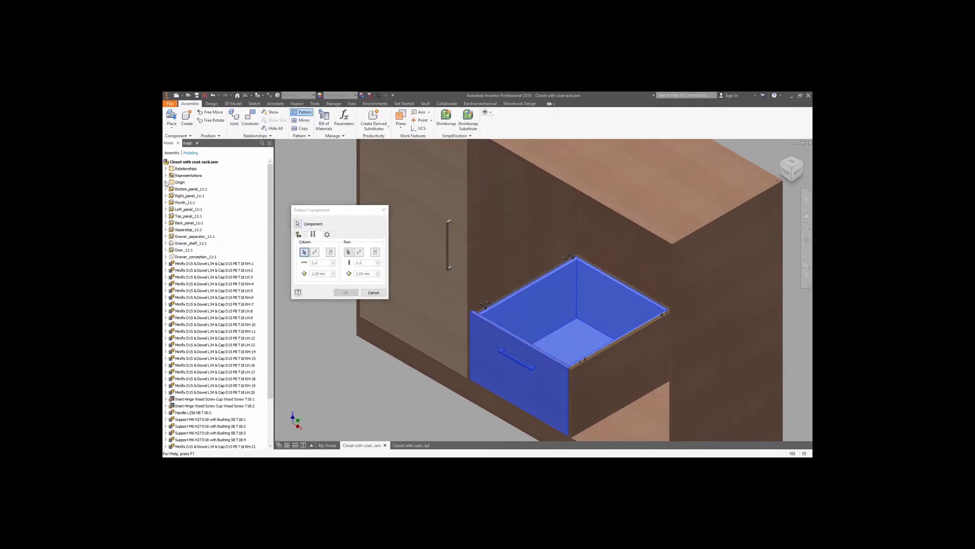
{"action": "left_click", "coordinate": [166, 182]}
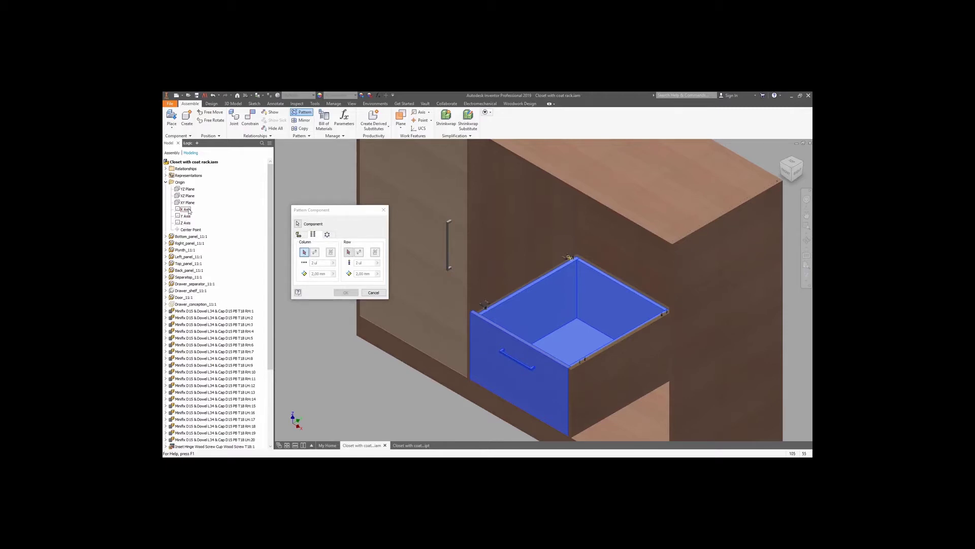
{"action": "left_click", "coordinate": [186, 209]}
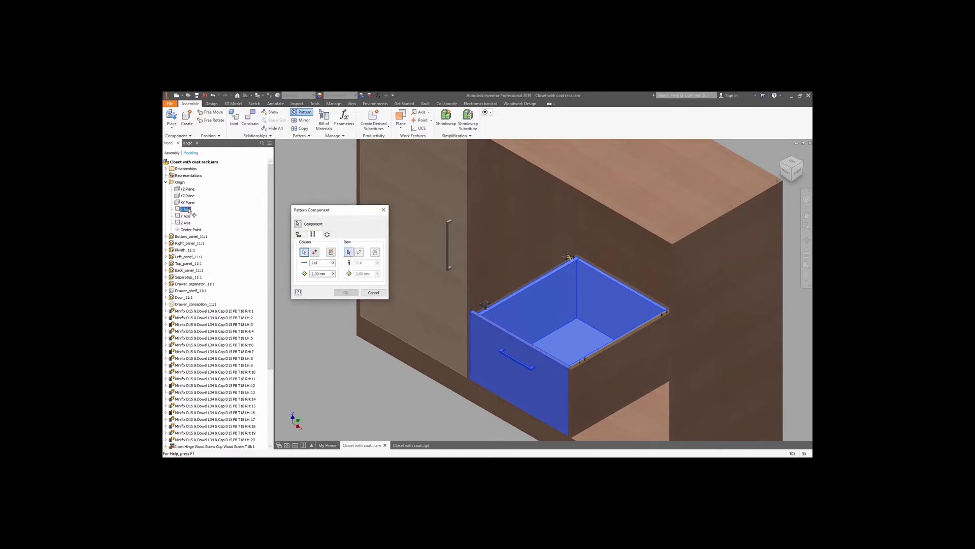
{"action": "left_click", "coordinate": [333, 274]}
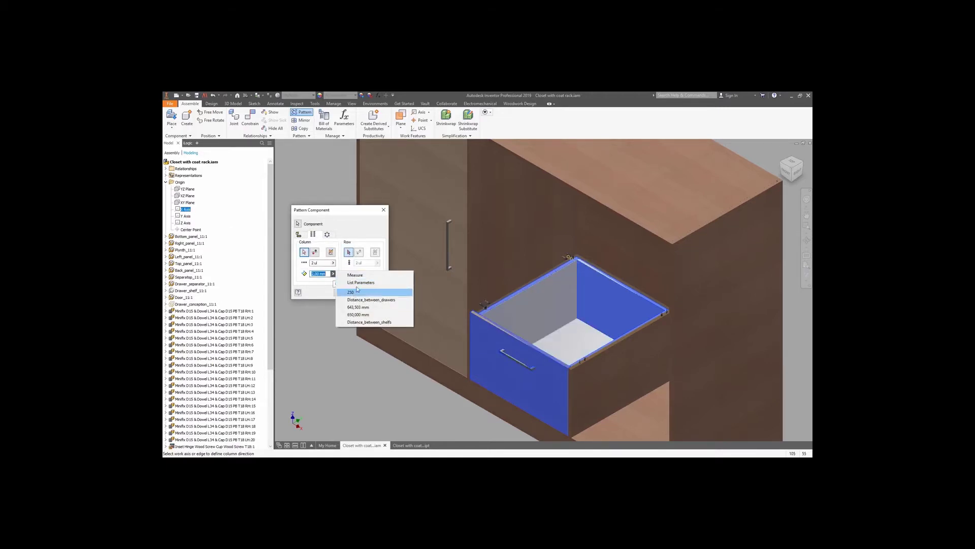
{"action": "left_click", "coordinate": [359, 282]}
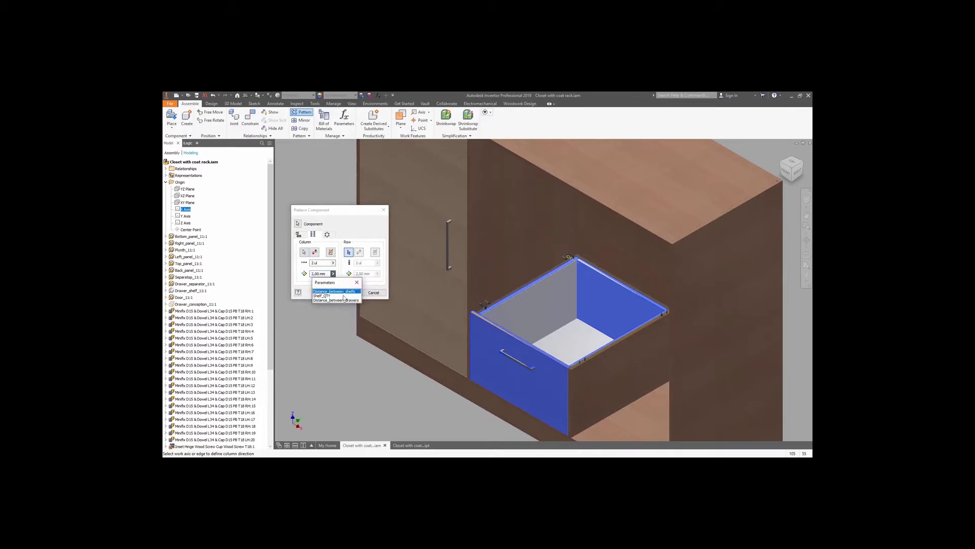
{"action": "left_click", "coordinate": [343, 300]}
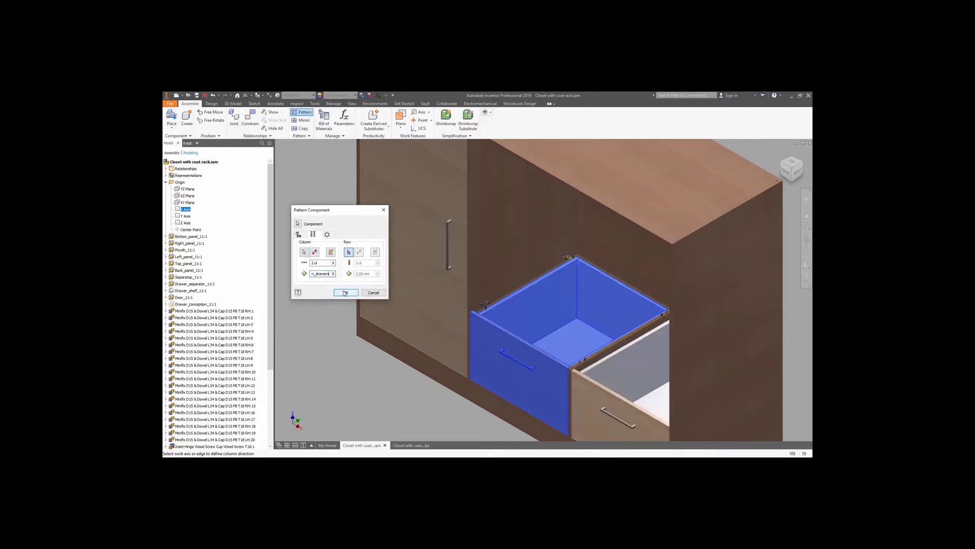
{"action": "left_click", "coordinate": [346, 292]}
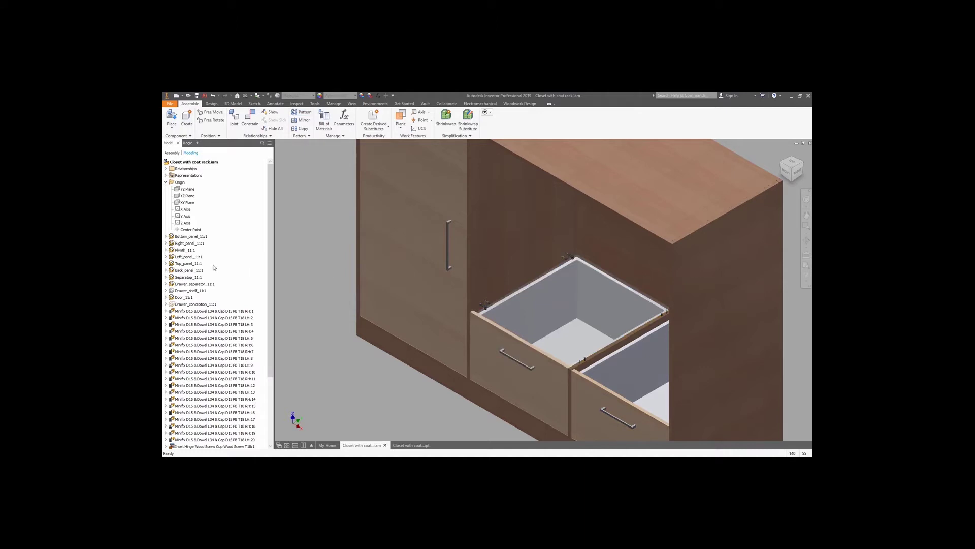
Make the drawer shelf visible again and inspect both drawer fronts in the front view.
{"action": "right_click", "coordinate": [196, 292]}
{"action": "left_click", "coordinate": [208, 355]}
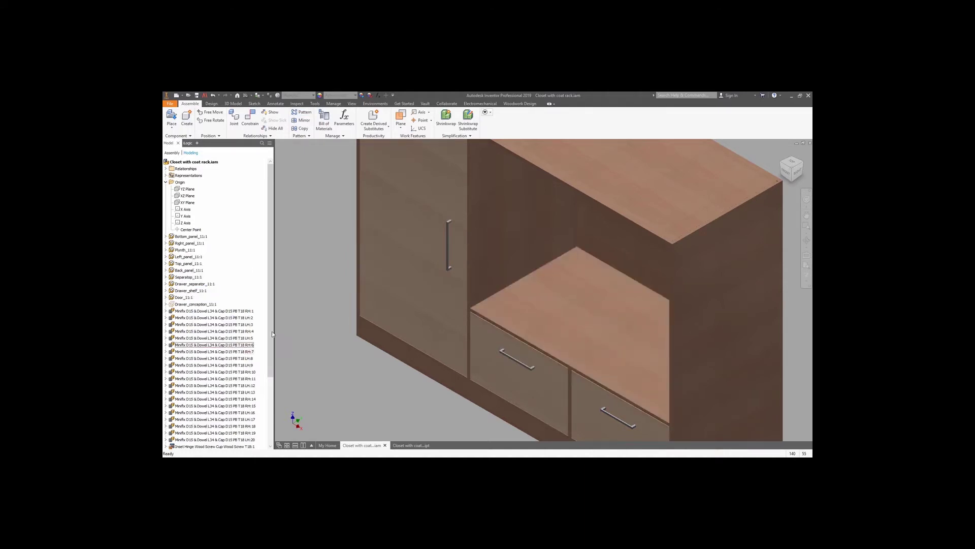
{"action": "left_click", "coordinate": [783, 174]}
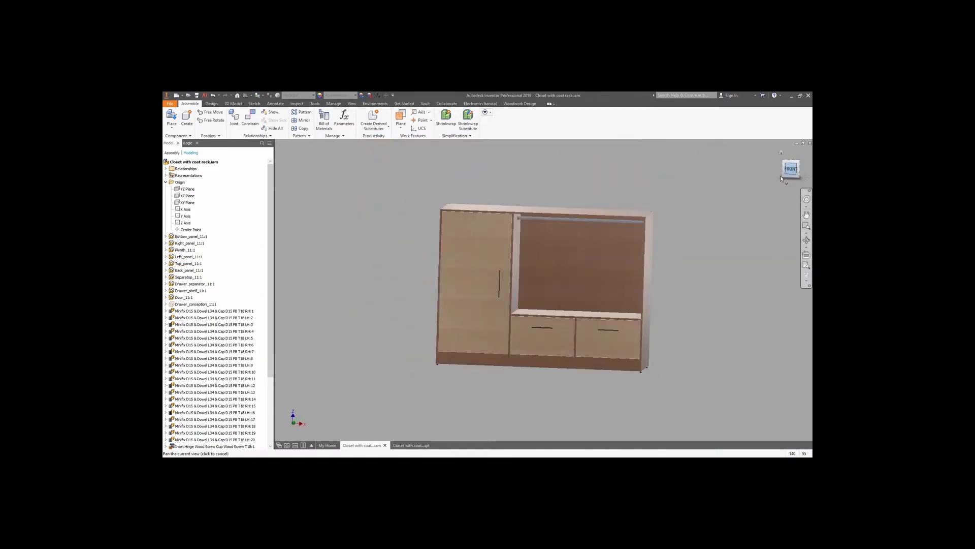
{"action": "left_click", "coordinate": [807, 282]}
{"action": "left_click", "coordinate": [759, 303]}
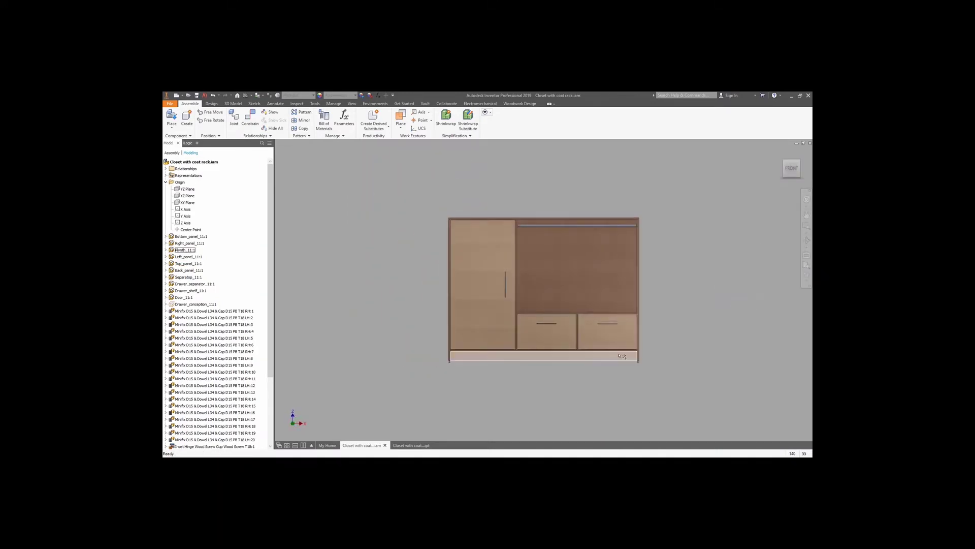
{"action": "scroll", "coordinate": [622, 357], "scroll_direction": "up", "scroll_amount": 5}
{"action": "left_click", "coordinate": [569, 355]}
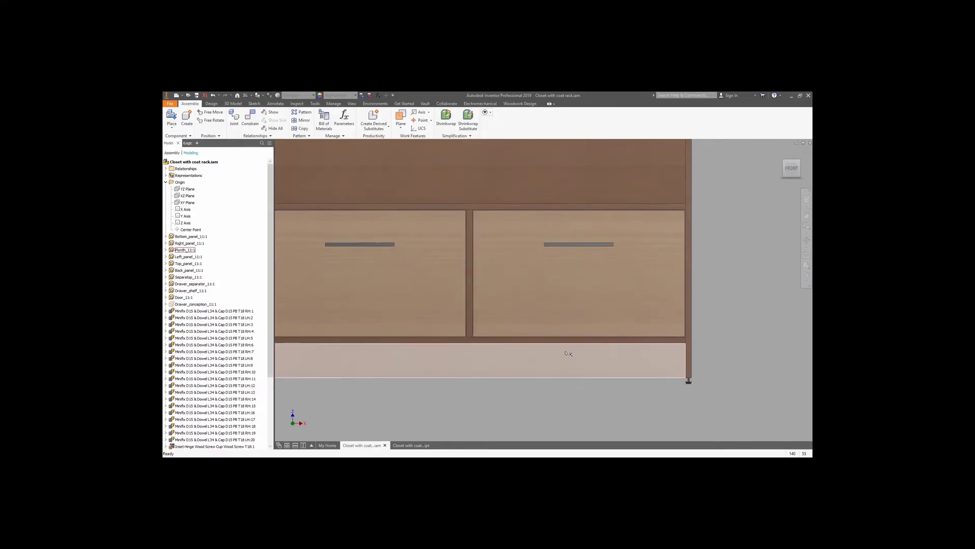
{"action": "left_click", "coordinate": [553, 322]}
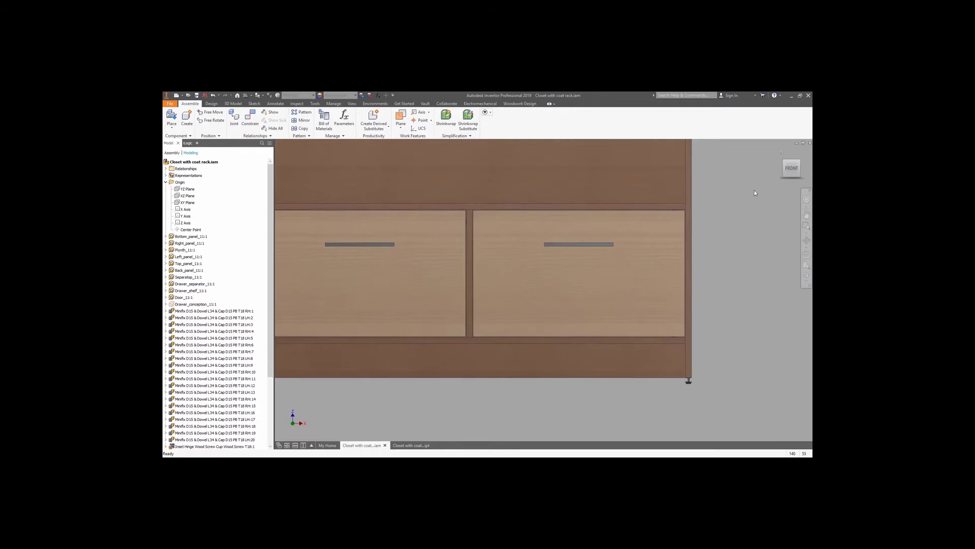
Sculpt the joint hardware's holes into the closet's Woodwork and Inventor parts, and refresh the assigned materials.
{"action": "key", "text": "F6"}
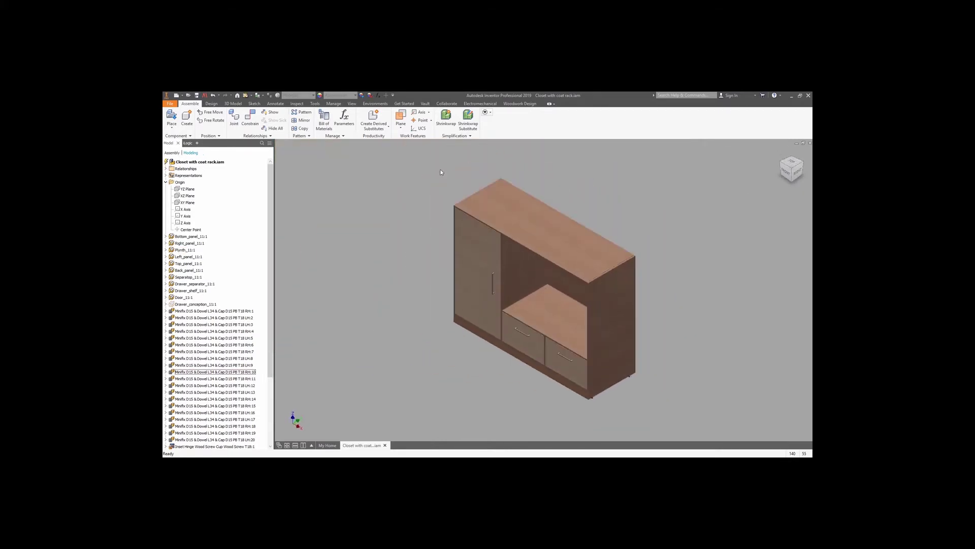
{"action": "left_click", "coordinate": [520, 103]}
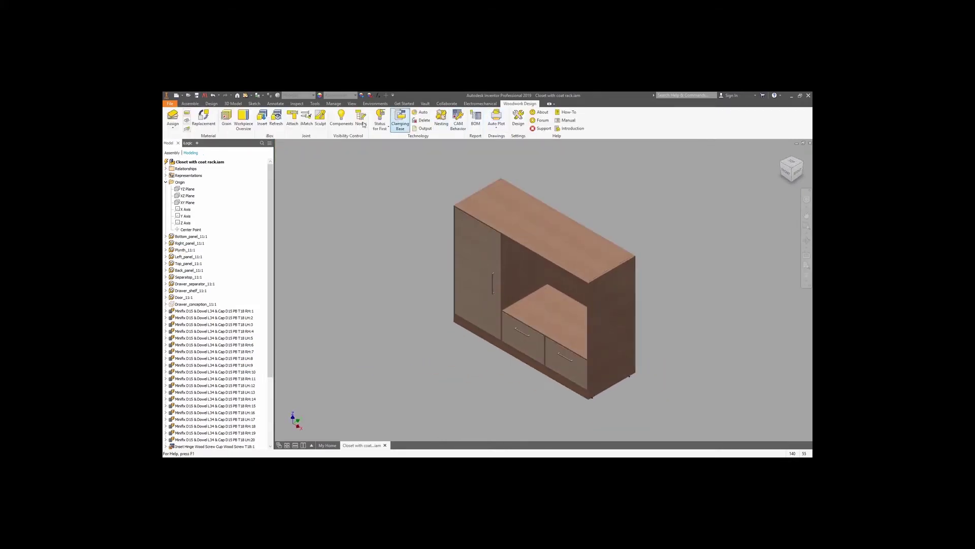
{"action": "left_click", "coordinate": [320, 118]}
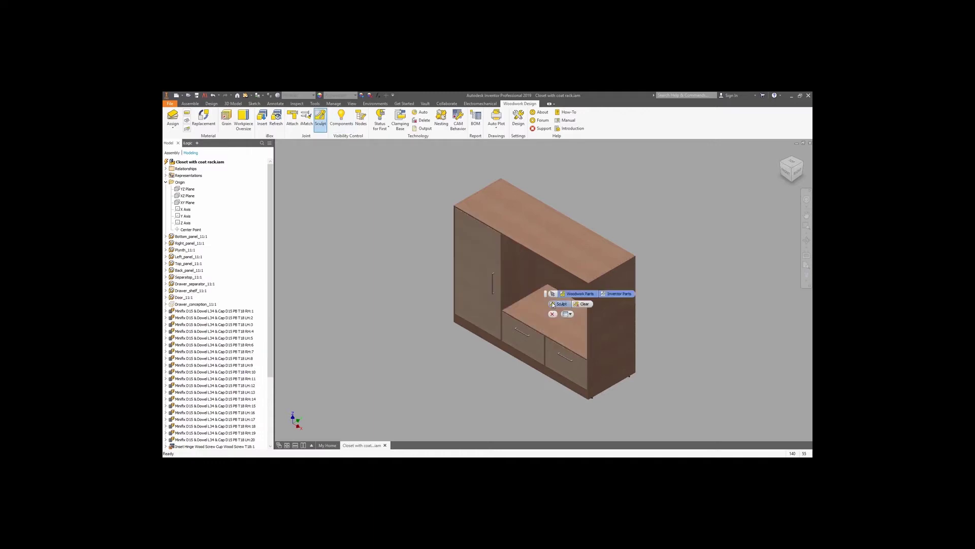
{"action": "left_click", "coordinate": [553, 305]}
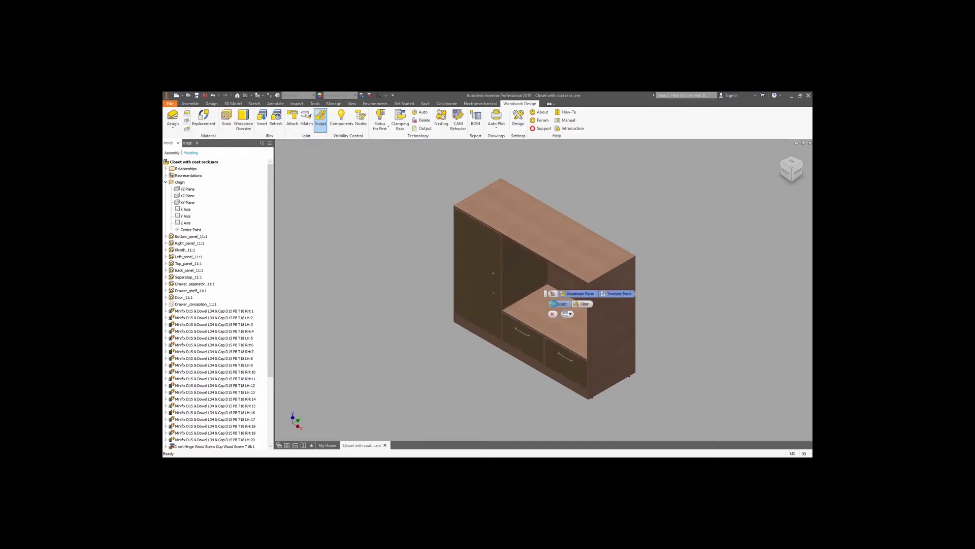
{"action": "left_click", "coordinate": [552, 314]}
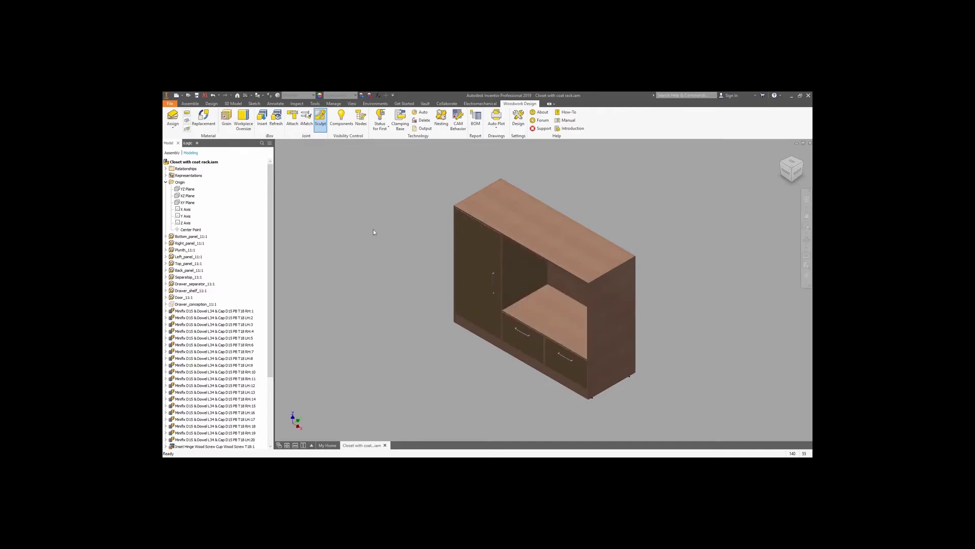
{"action": "left_click", "coordinate": [172, 125]}
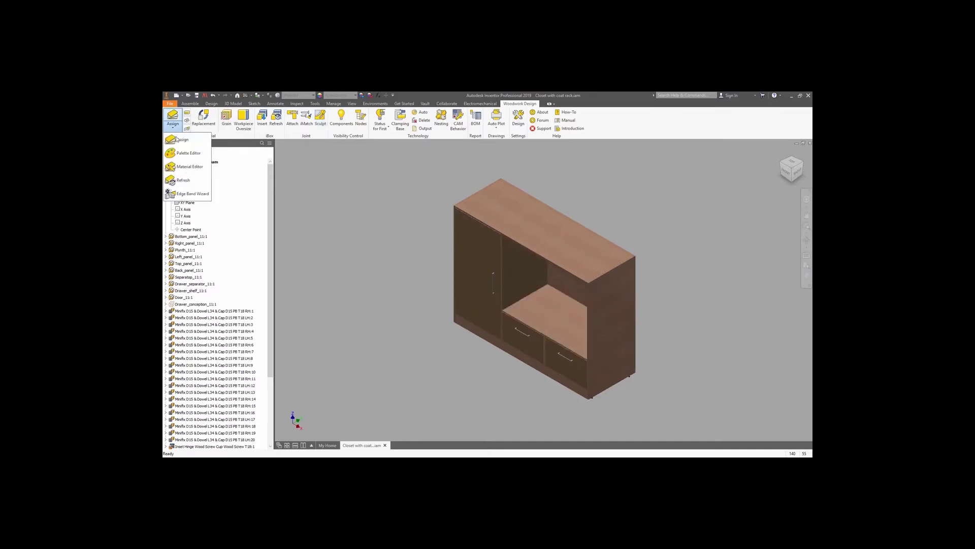
{"action": "left_click", "coordinate": [183, 181]}
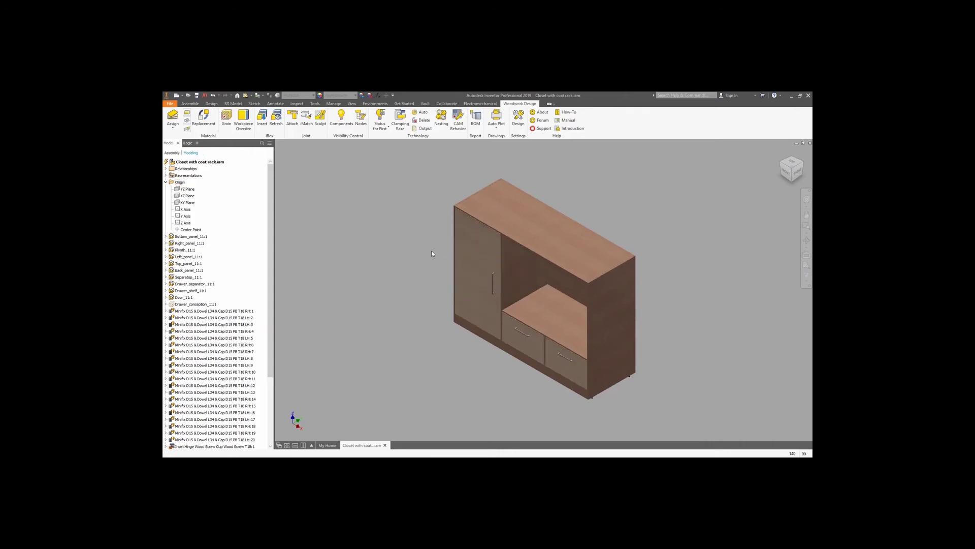
Open the vertical separator panel's part file to inspect its drilled holes, and close it with its modifications saved.
{"action": "left_click", "coordinate": [516, 264]}
{"action": "right_click", "coordinate": [516, 263]}
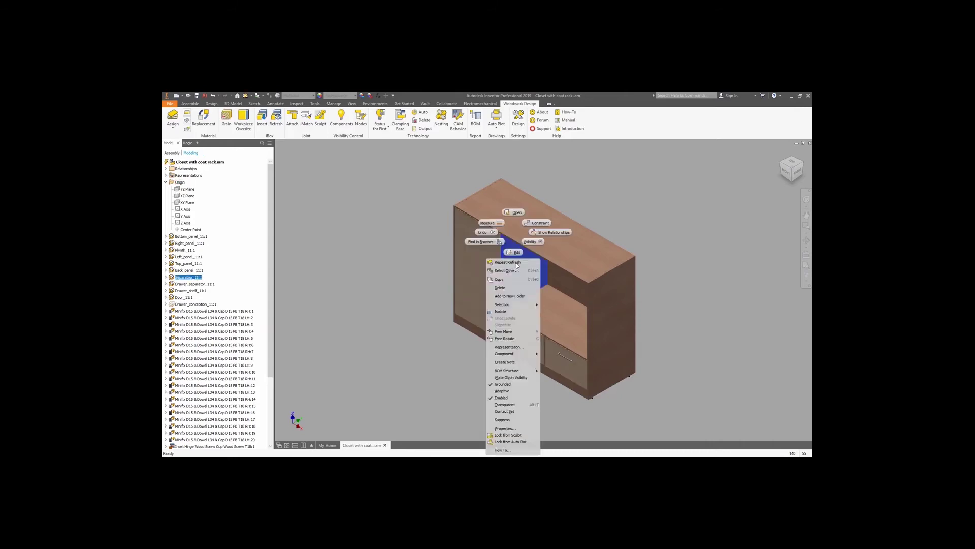
{"action": "left_click", "coordinate": [511, 214]}
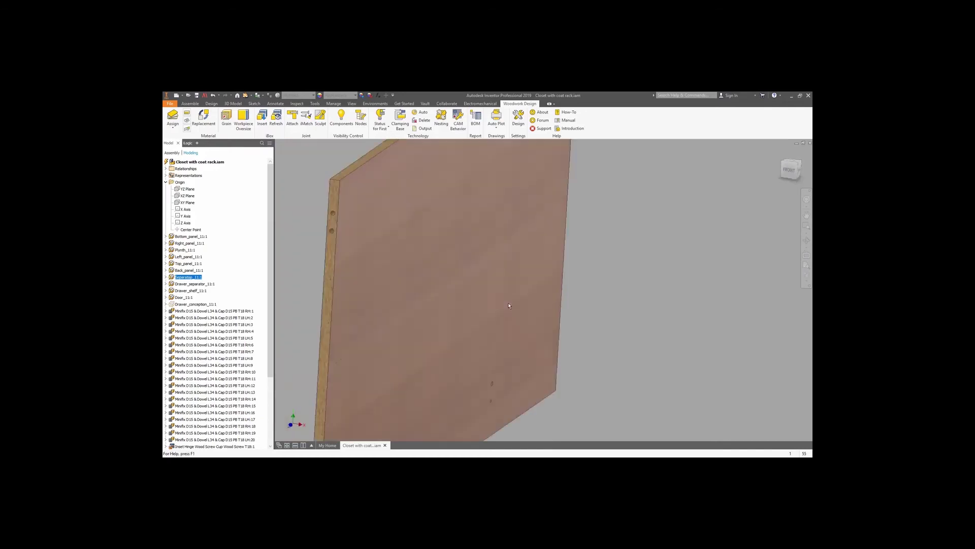
{"action": "left_click", "coordinate": [781, 166]}
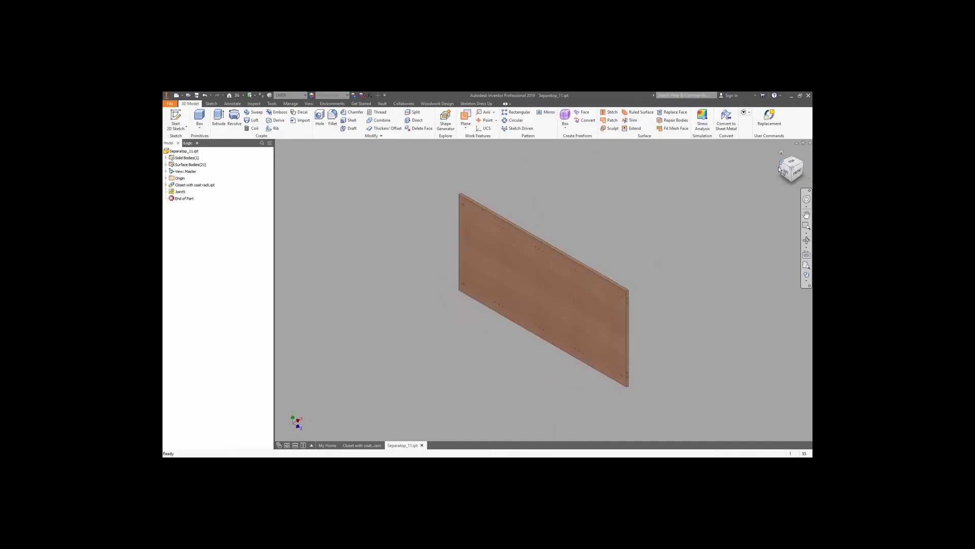
{"action": "left_click", "coordinate": [810, 143]}
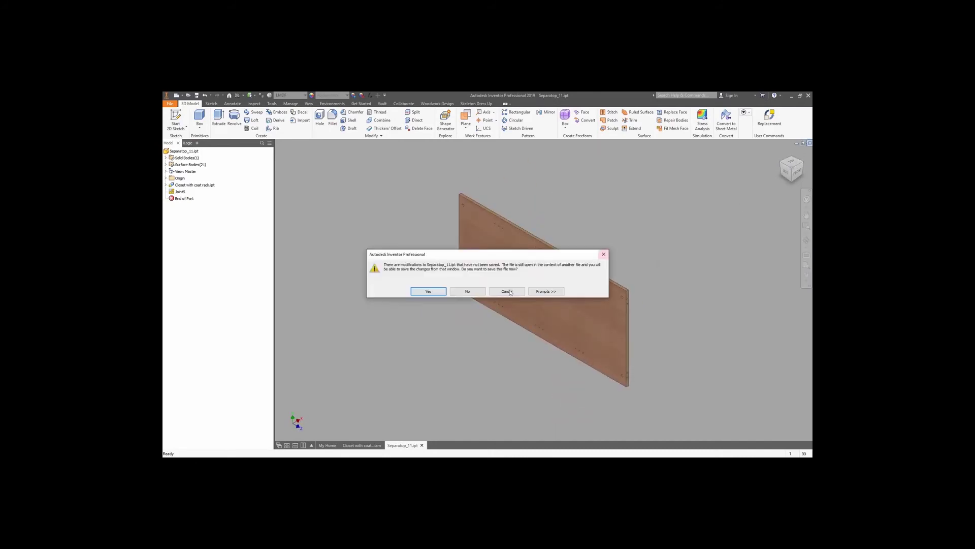
{"action": "left_click", "coordinate": [436, 292]}
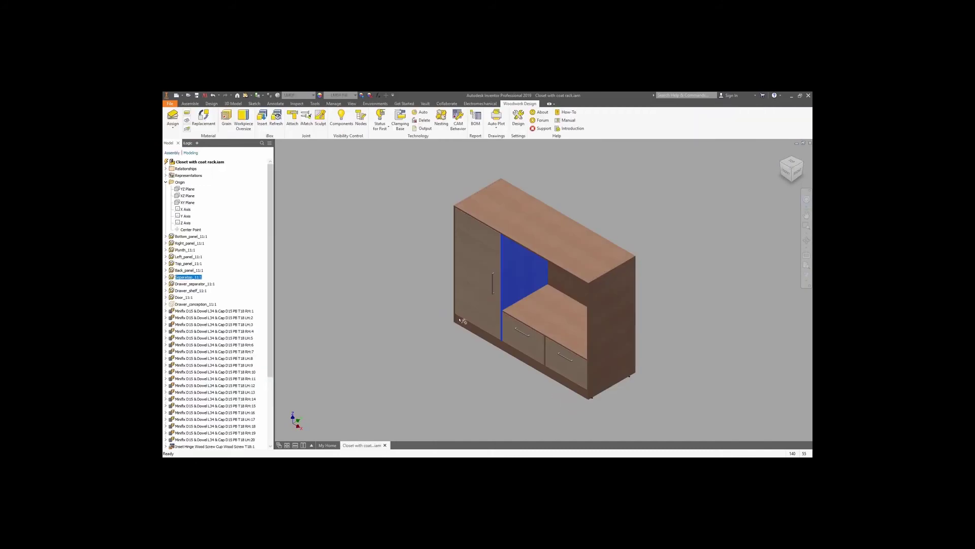
Inspect the whole closet assembly from the front and from its side.
{"action": "left_click", "coordinate": [440, 333]}
{"action": "left_click", "coordinate": [786, 171]}
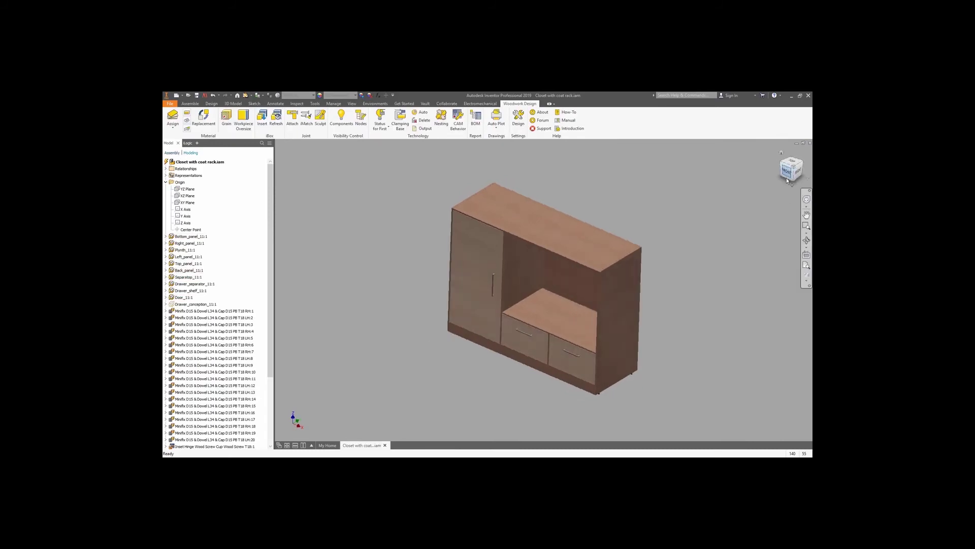
{"action": "left_click", "coordinate": [807, 241]}
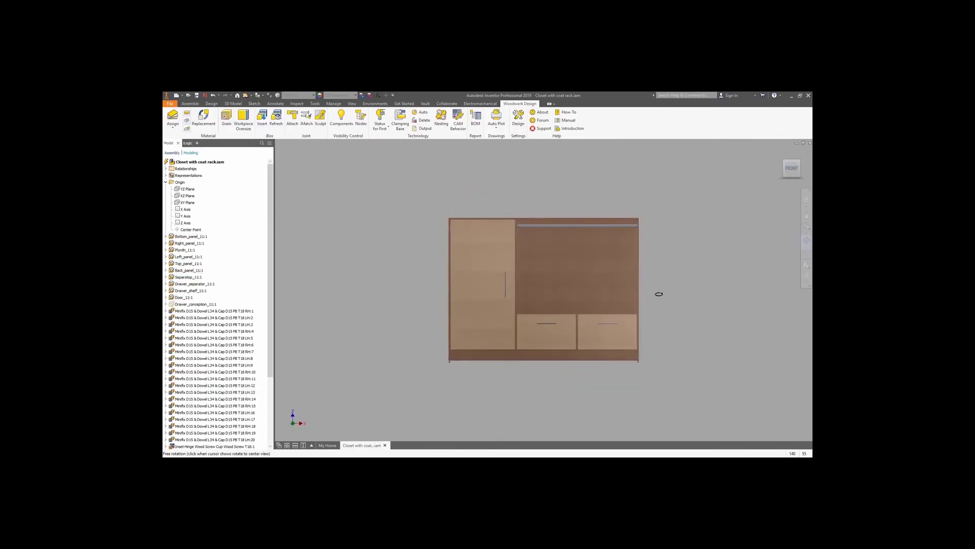
{"action": "left_click_drag", "start_coordinate": [657, 292], "coordinate": [688, 286]}
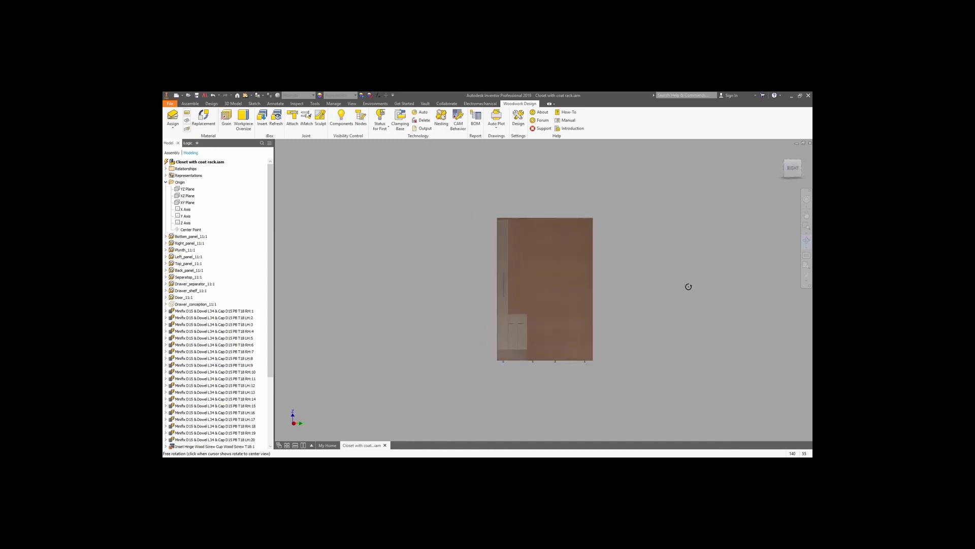